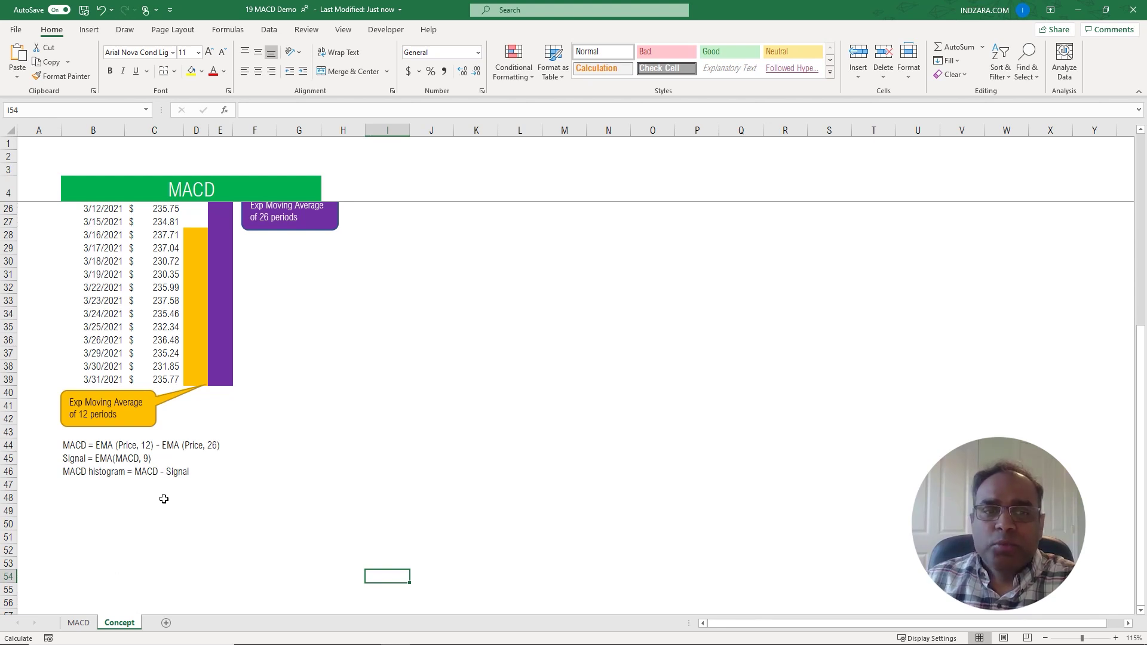
Review the closing prices, the 12- and 26-period moving average ranges and the formulas on the Concept sheet
click(163, 499)
scroll(163, 499, up, 1)
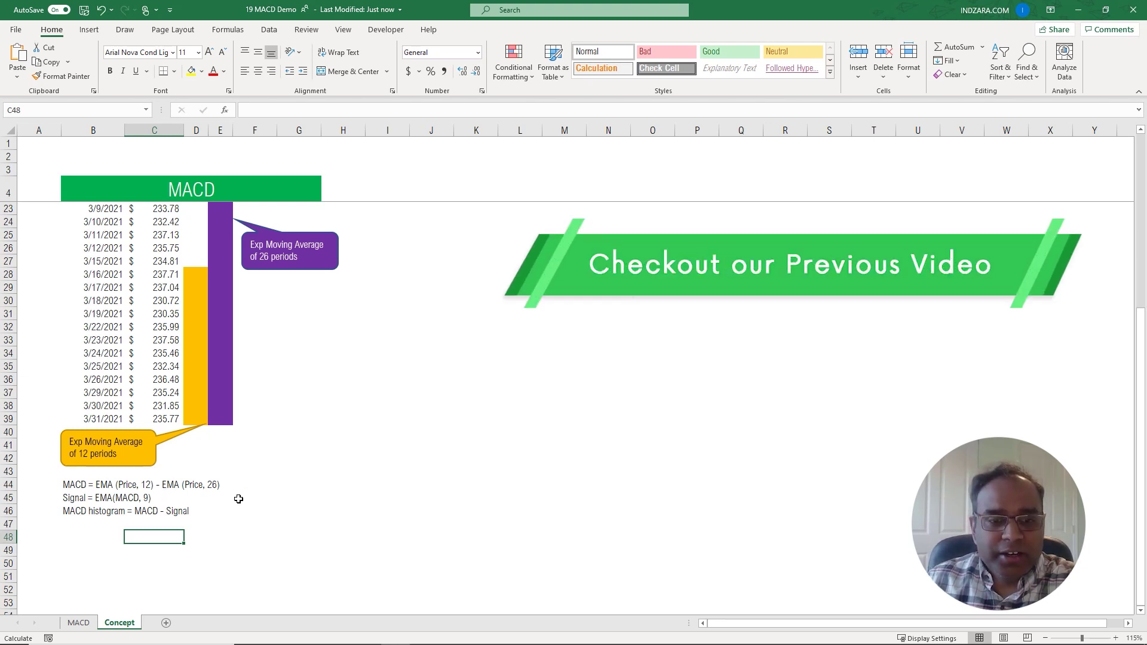
scroll(303, 498, up, 1)
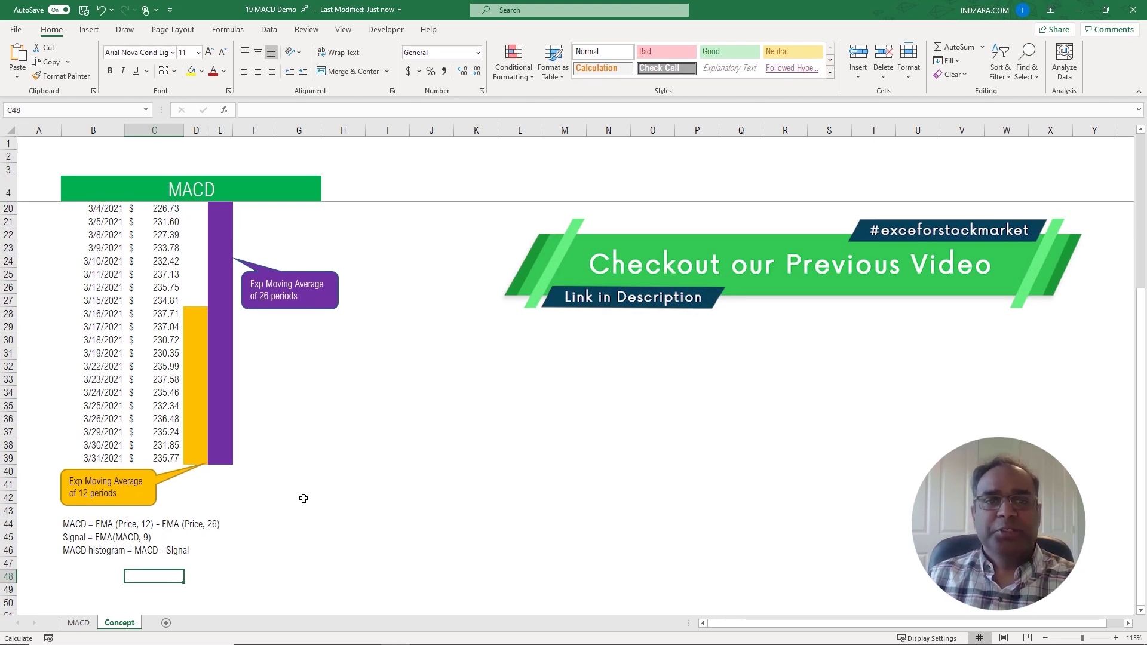
scroll(304, 499, up, 2)
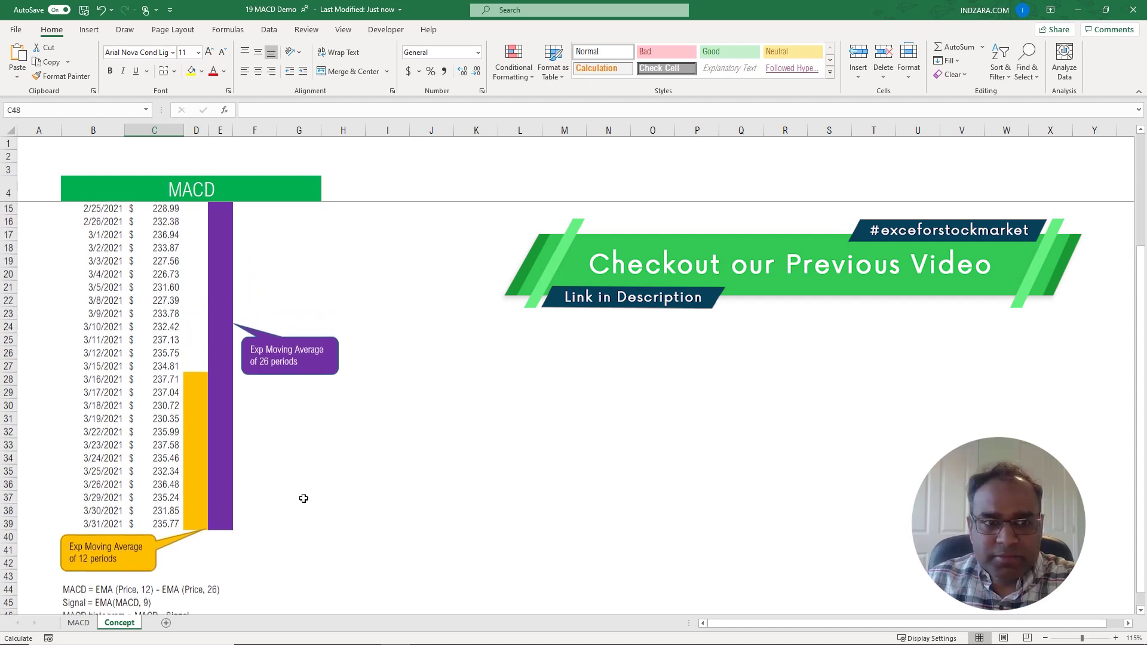
scroll(304, 498, up, 3)
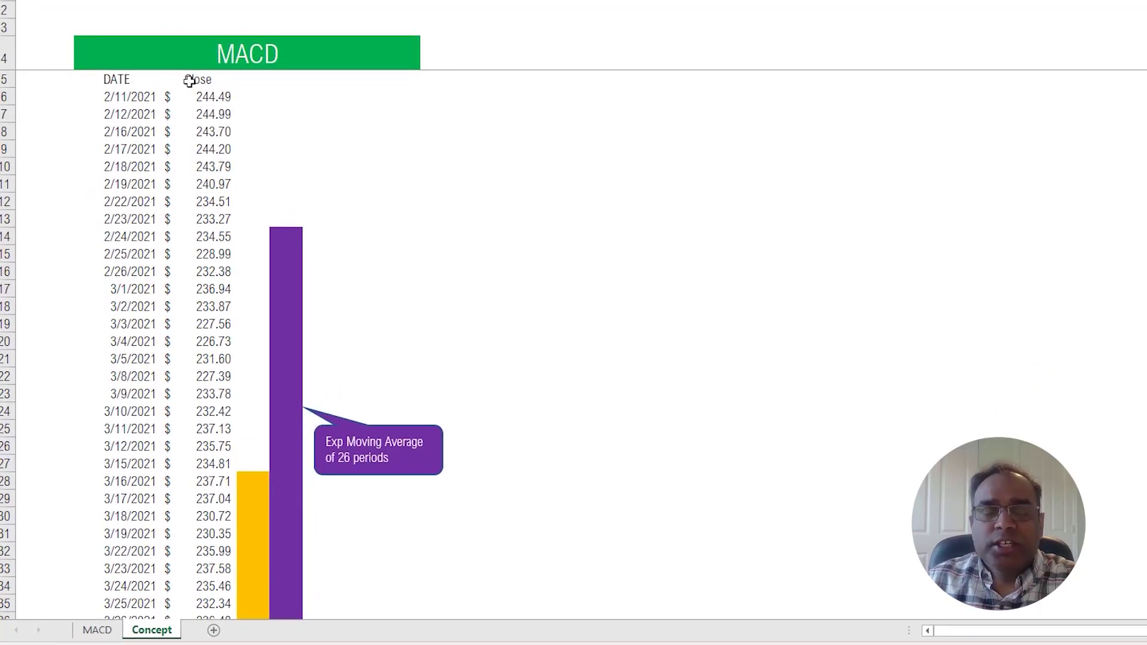
click(189, 81)
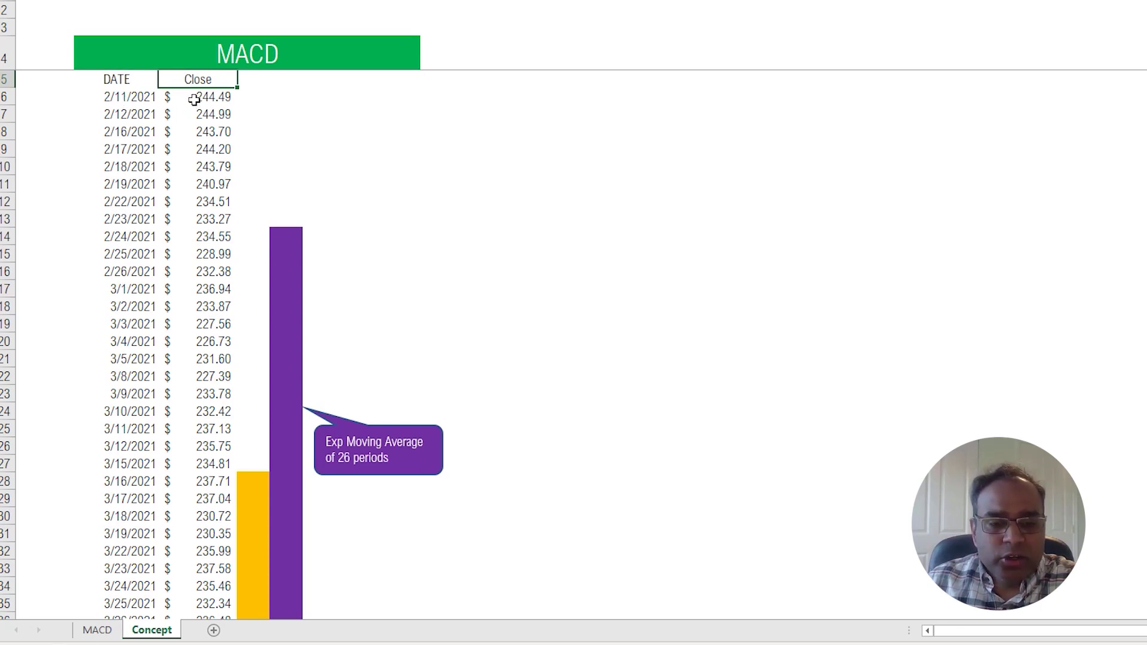
scroll(200, 119, down, 4)
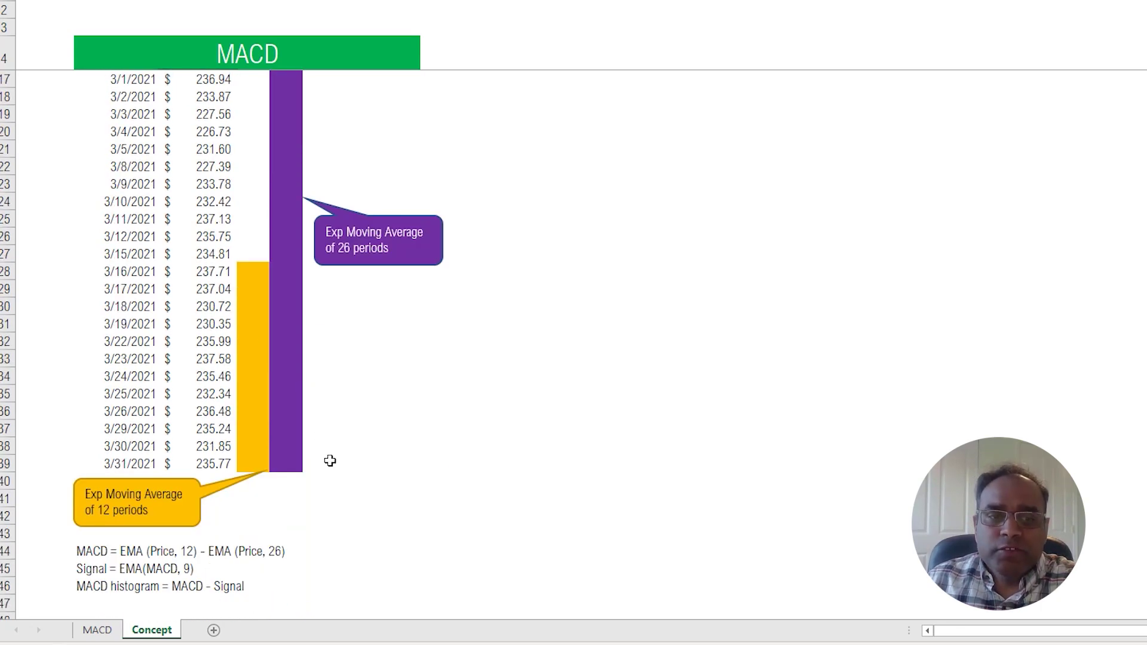
scroll(328, 461, down, 1)
Examine the MACD formula, highlighting the last 12 closing prices and then the last 26 that its moving averages use
click(92, 492)
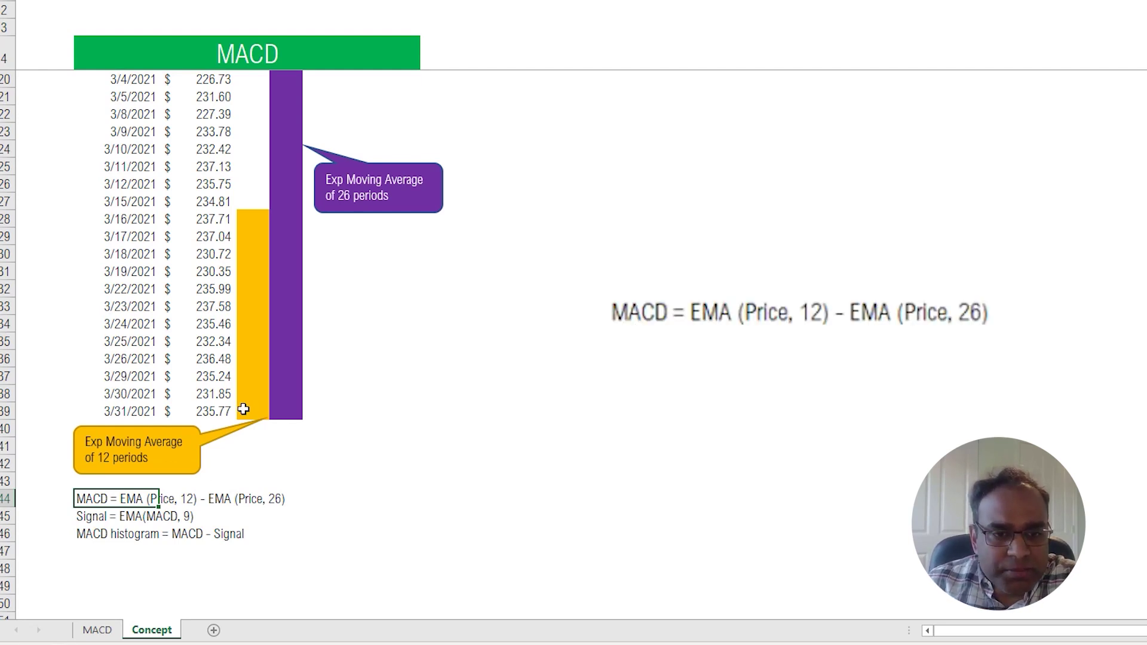
drag(245, 411, 211, 409)
click(243, 203)
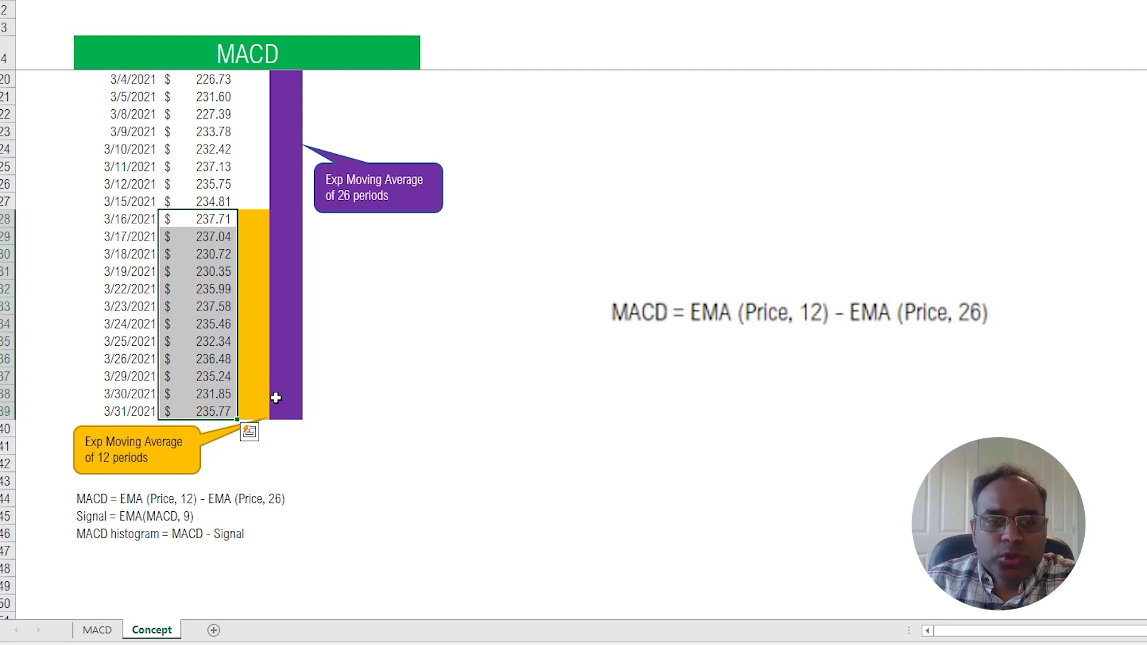
drag(224, 413, 226, 235)
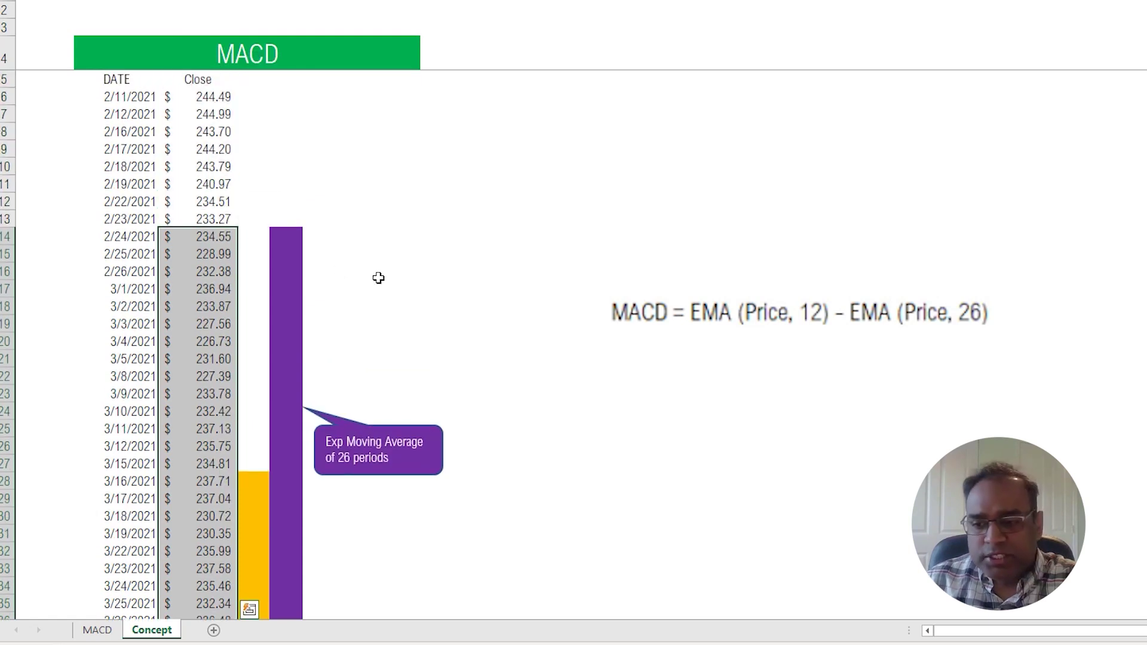
scroll(378, 278, down, 5)
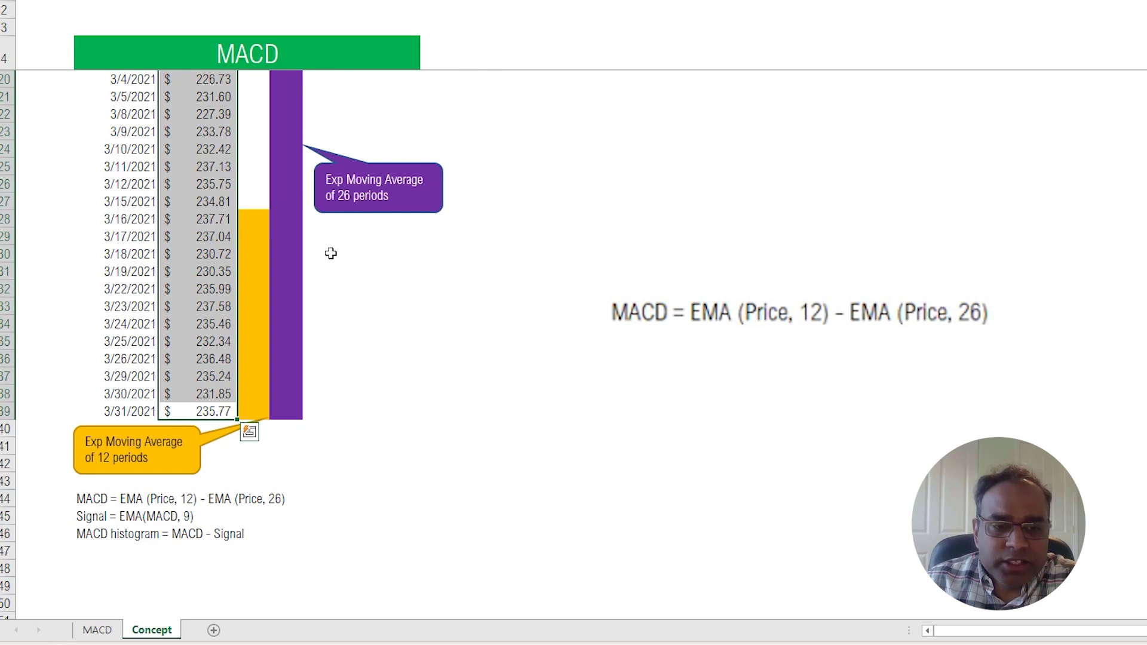
Highlight the MACD formula below the price table, followed by the Signal formula beneath it
drag(84, 500, 289, 491)
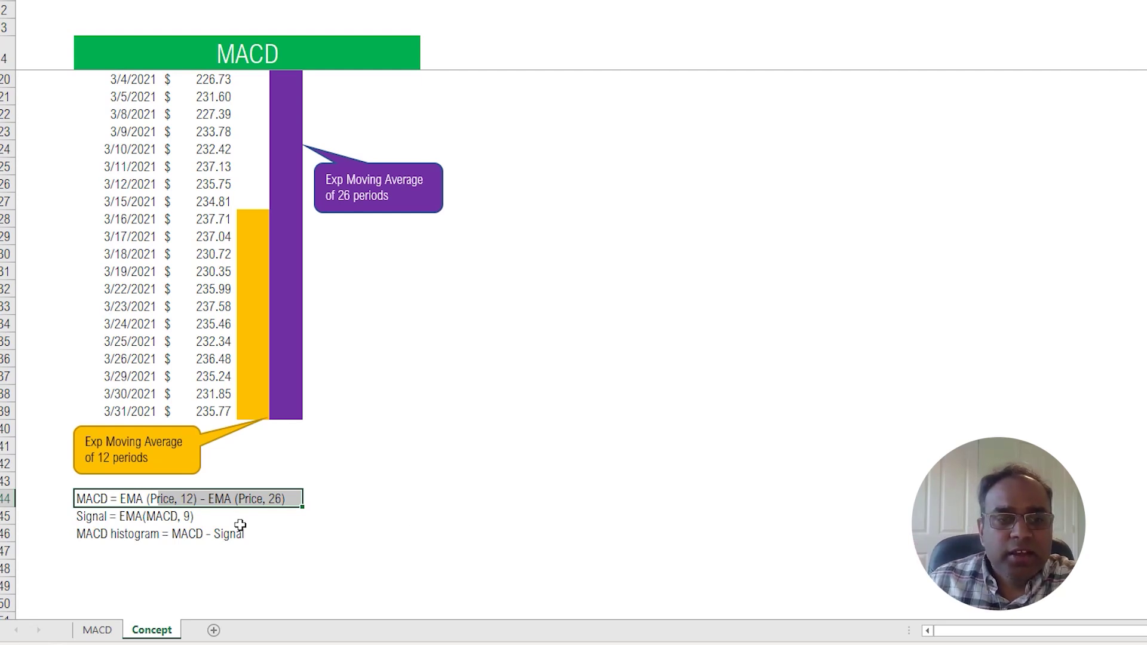
click(102, 520)
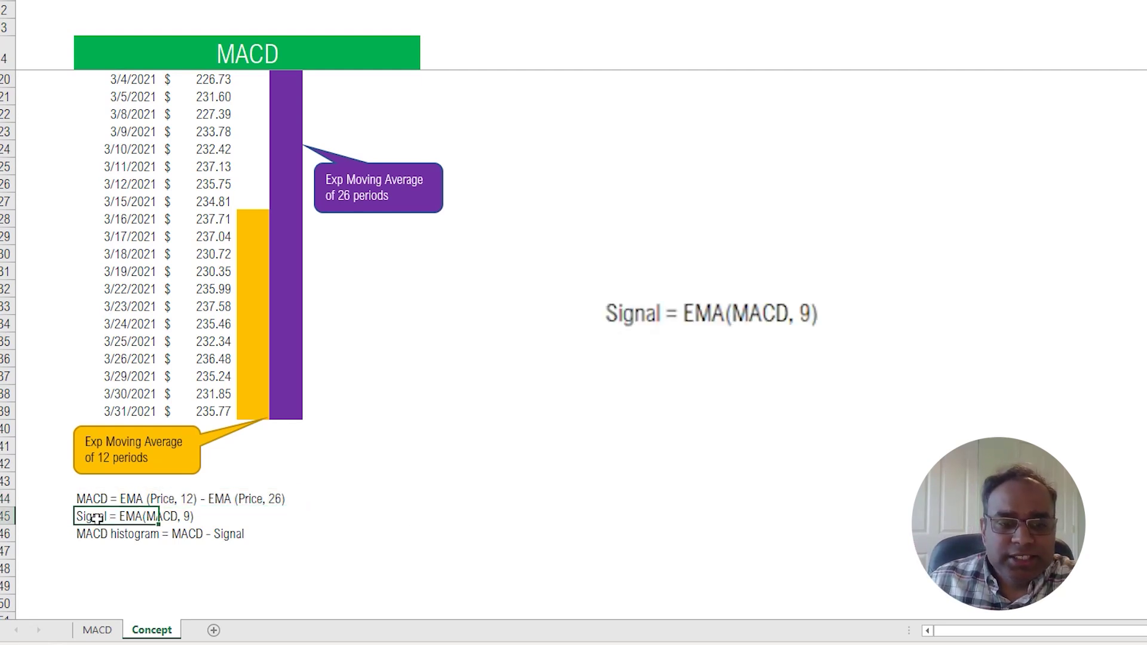
drag(102, 521, 276, 525)
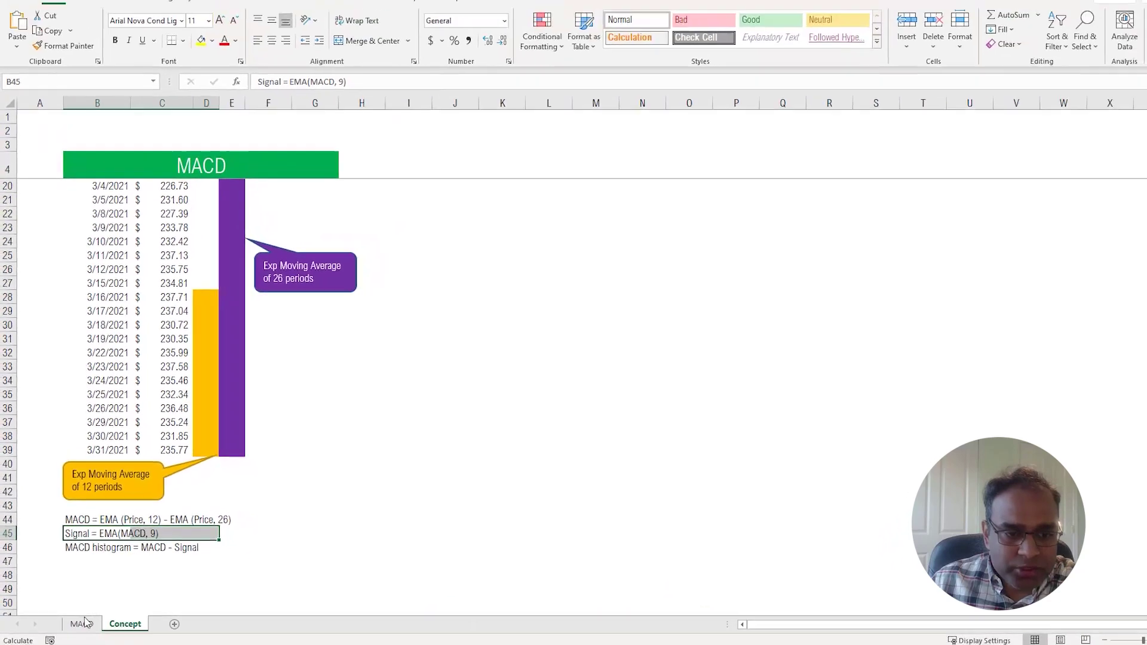
Open the MACD sheet and set the stock symbol in its header to XNAS:TSLA
click(83, 623)
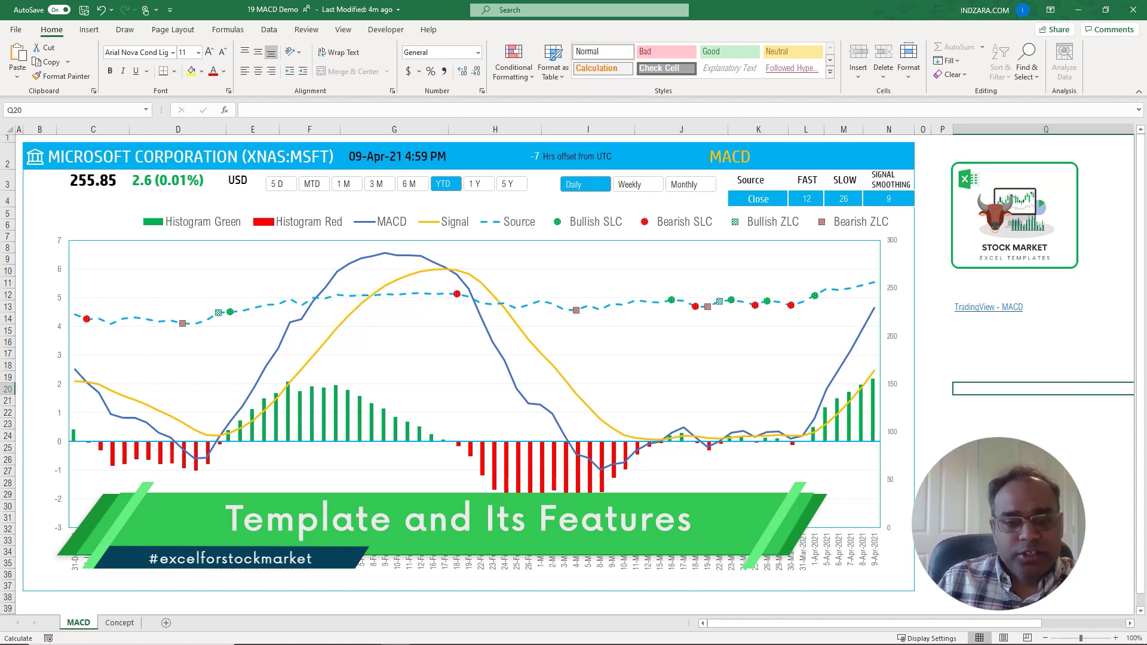
click(66, 154)
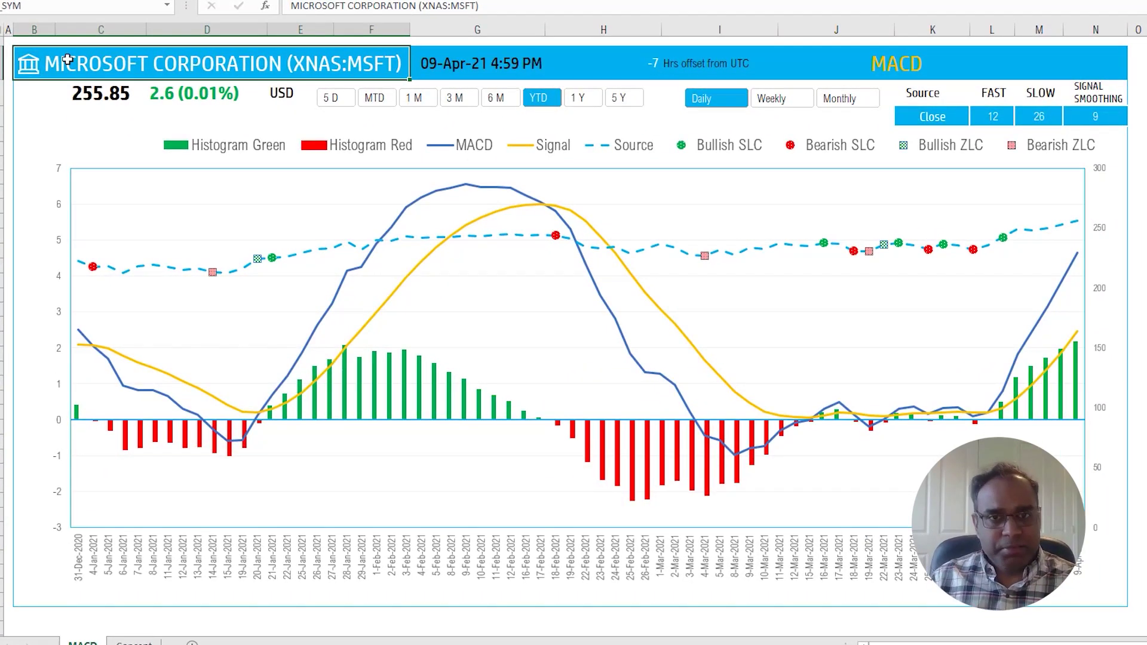
text(XNA)
key(Escape)
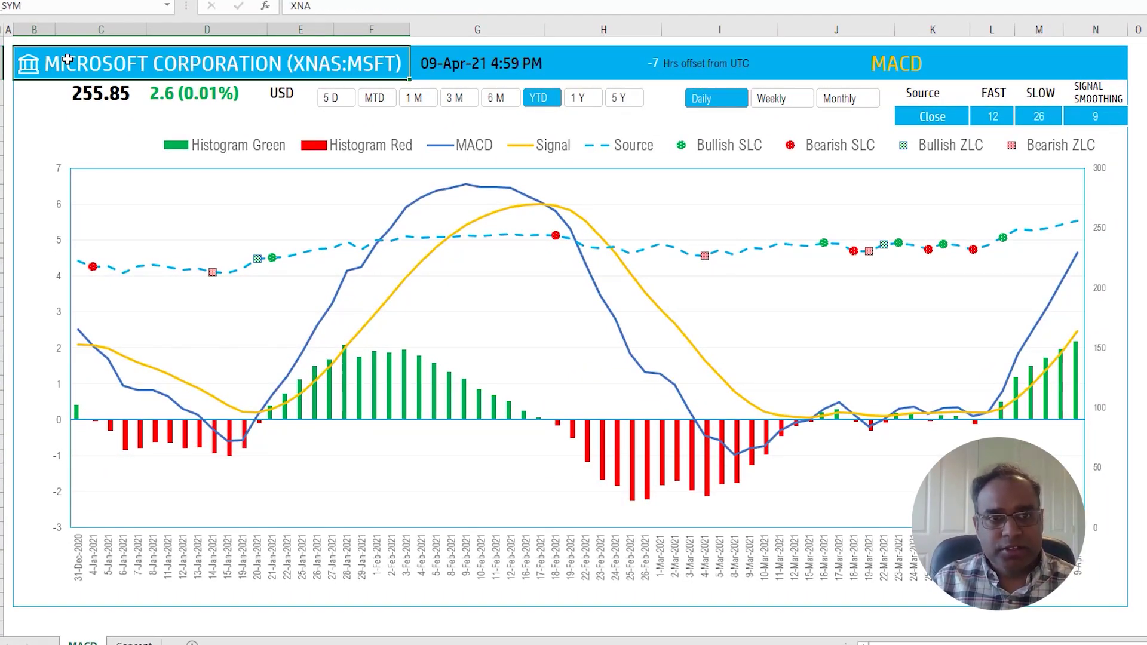
text(XNAS:TSL)
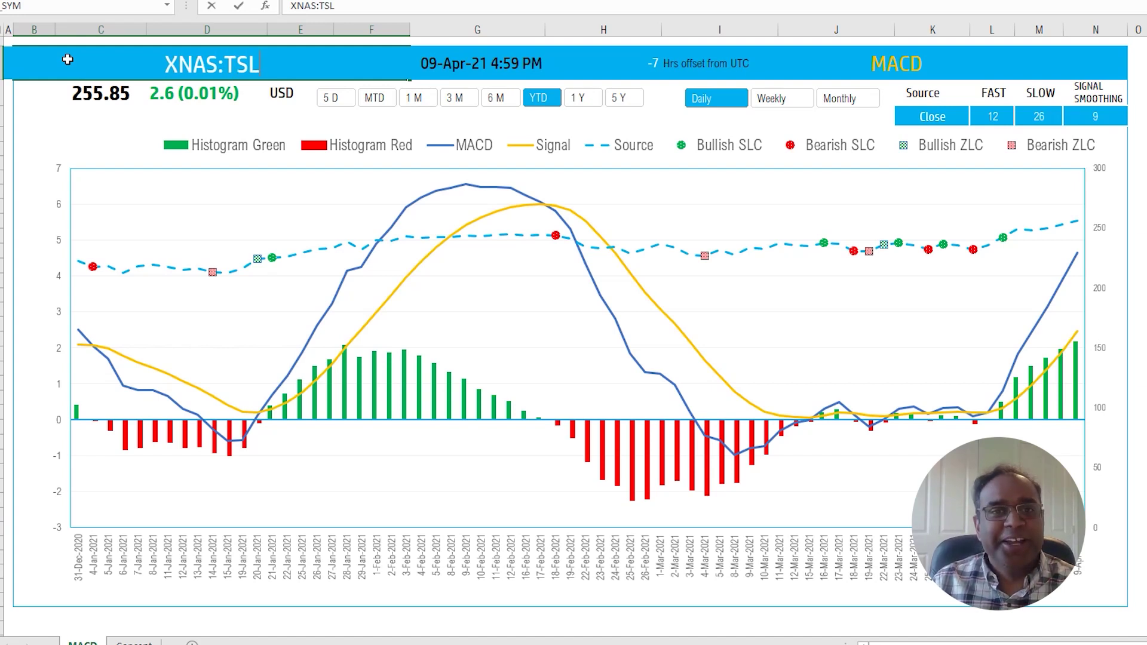
text(A)
key(Return)
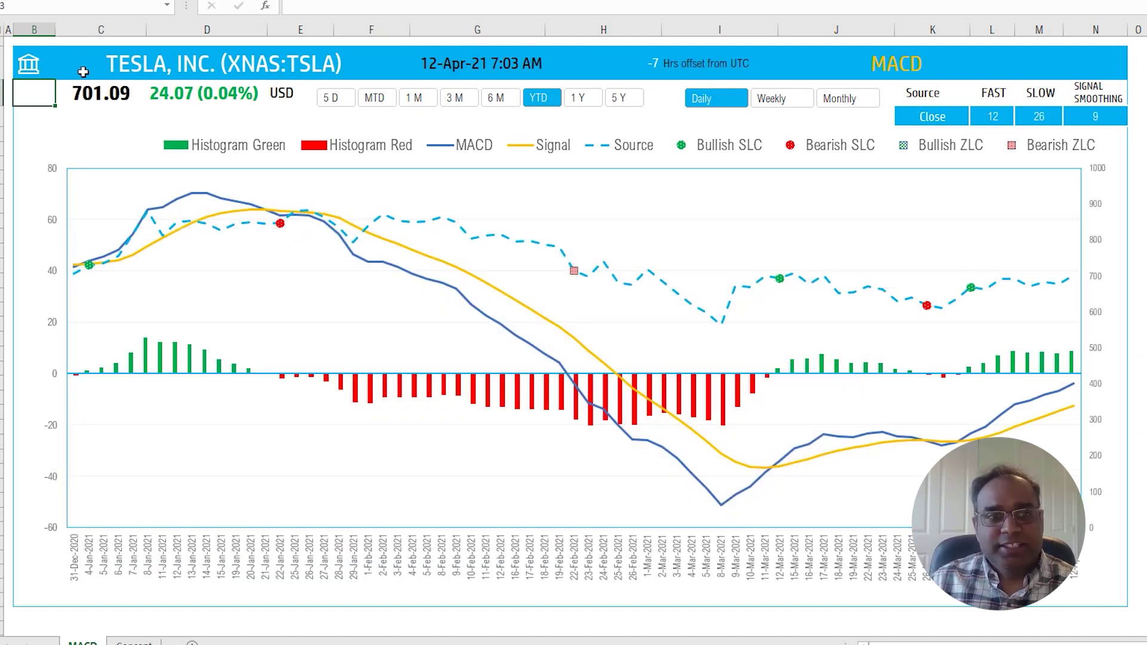
Change the stock symbol in the header to XNAS:AAPL
click(83, 69)
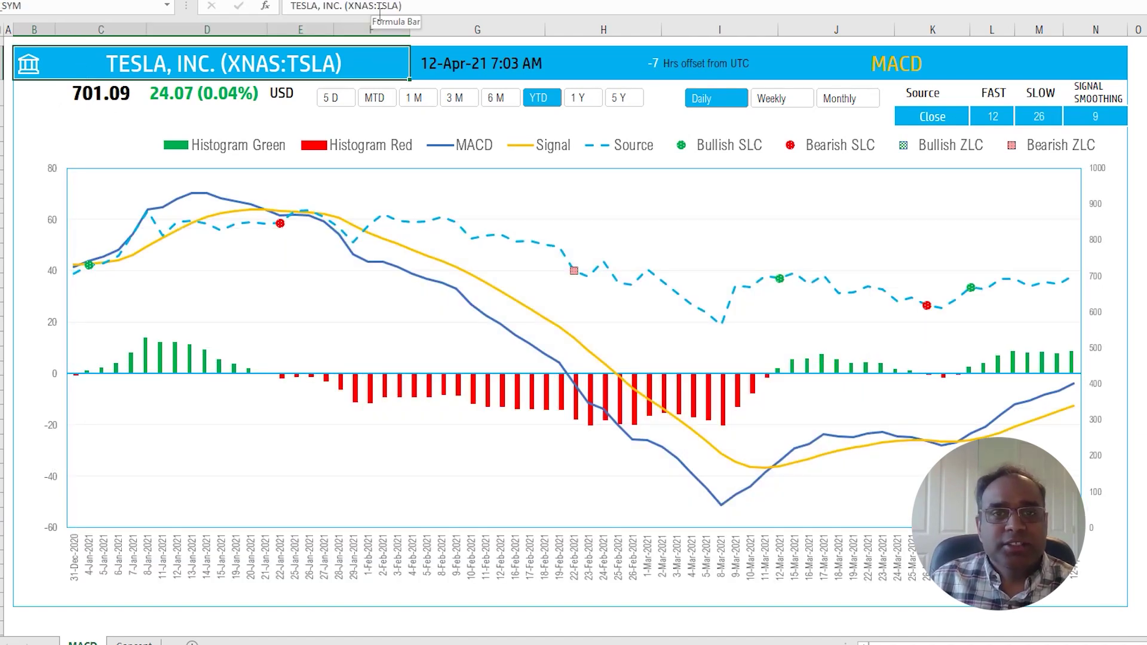
text(XNAS:)
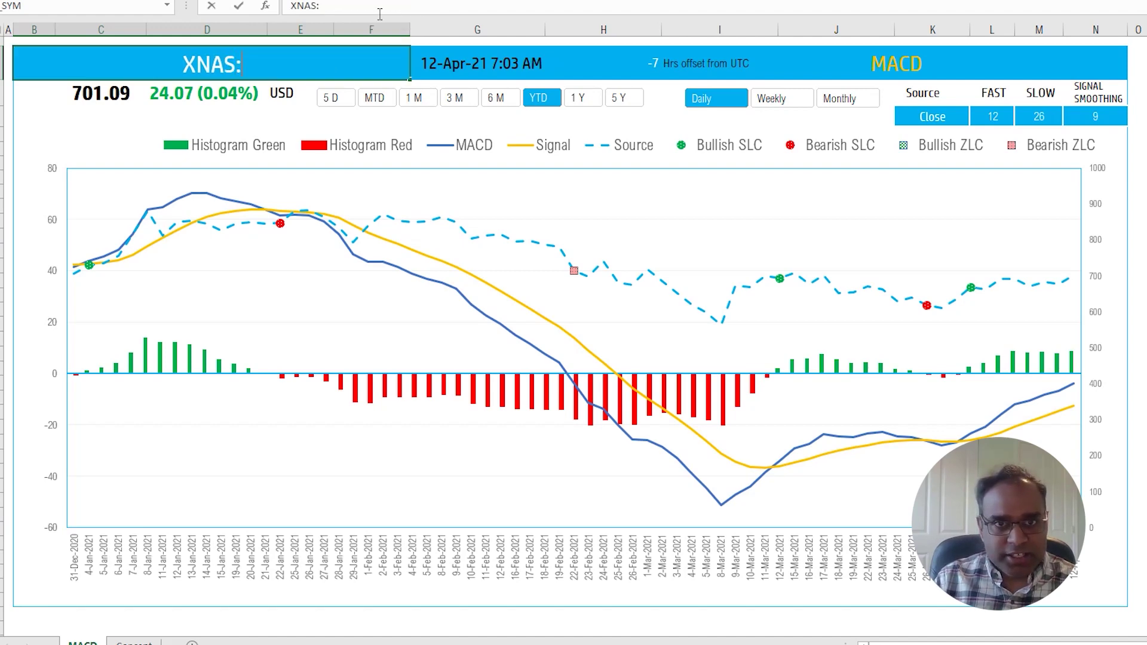
text(AAPL)
key(Return)
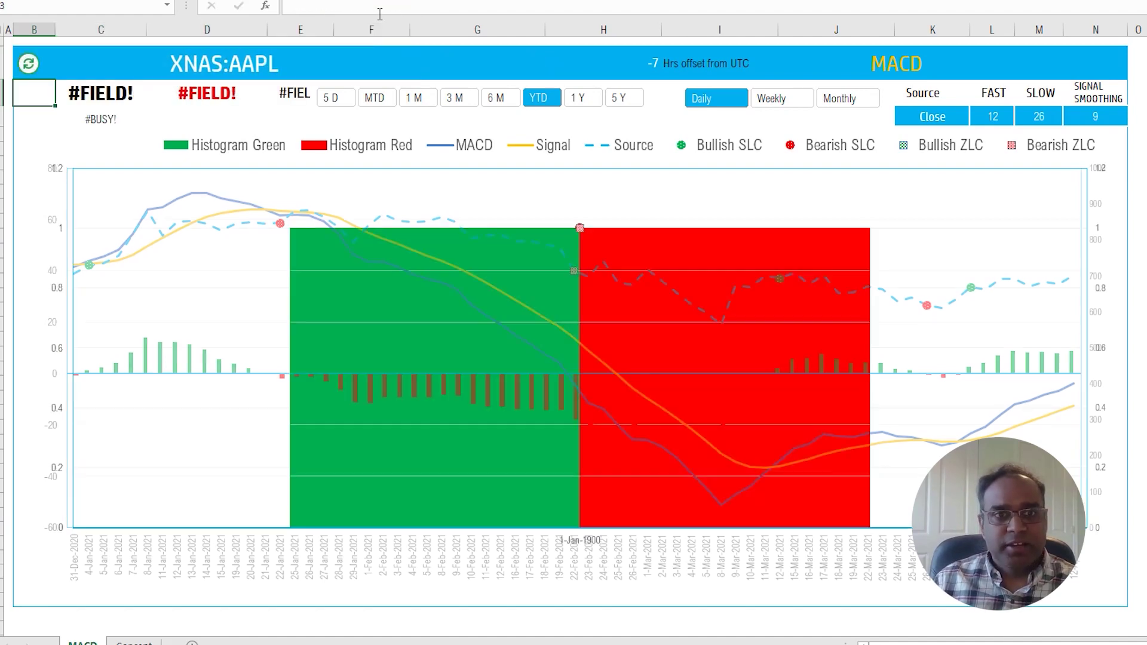
Change the stock symbol in the header to XNYS:F
key(Up)
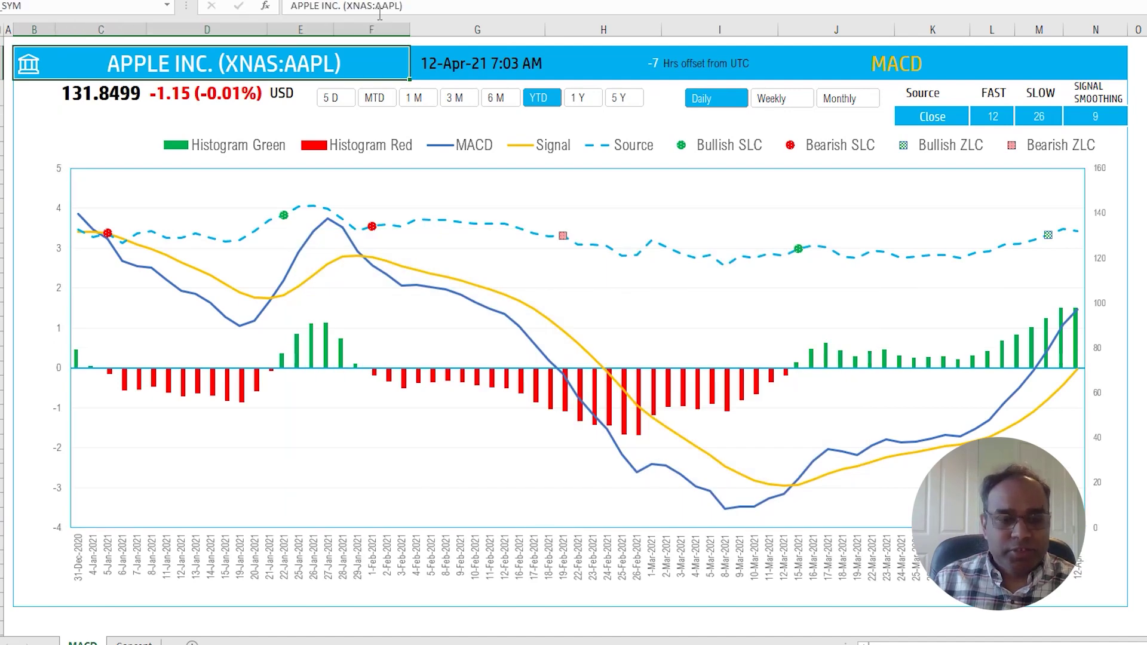
text(XNYS:)
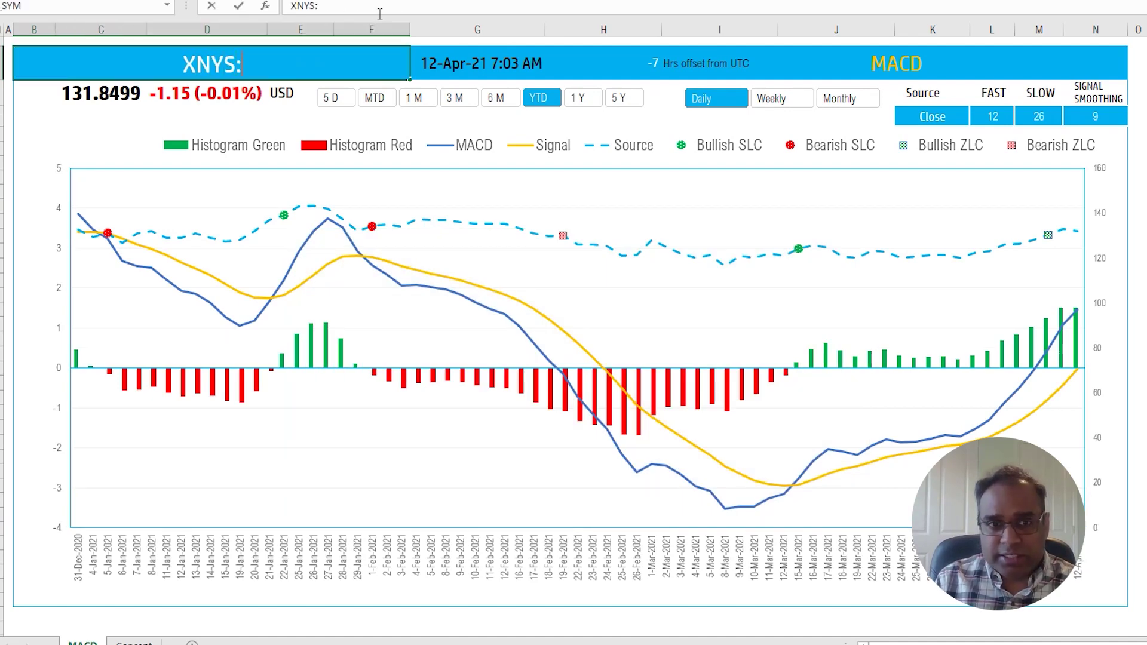
text(F)
key(Return)
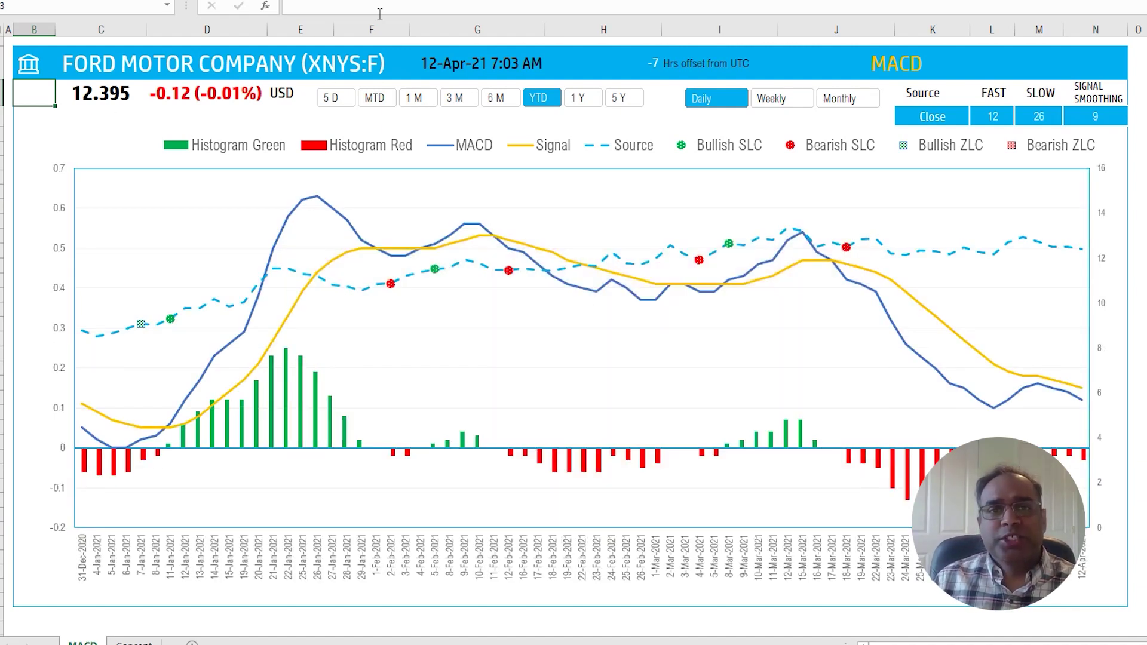
Set the stock symbol to MSFT, pick the Nasdaq listing as its match, and check the price and price change cells
key(Up)
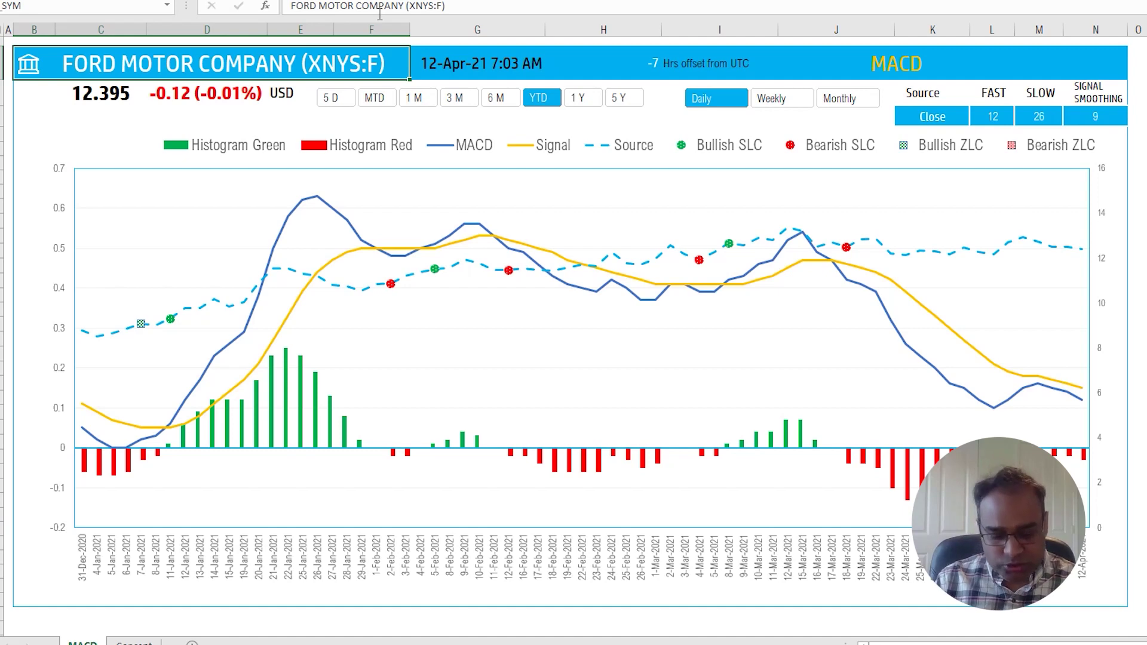
text(MSFT)
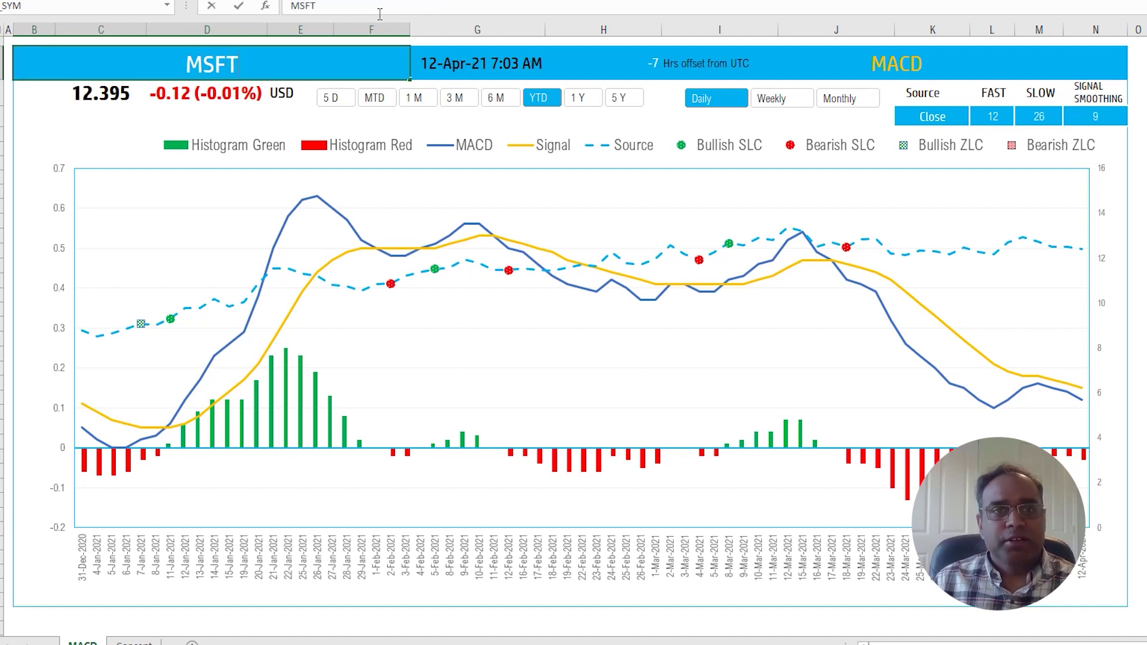
key(Return)
key(Up)
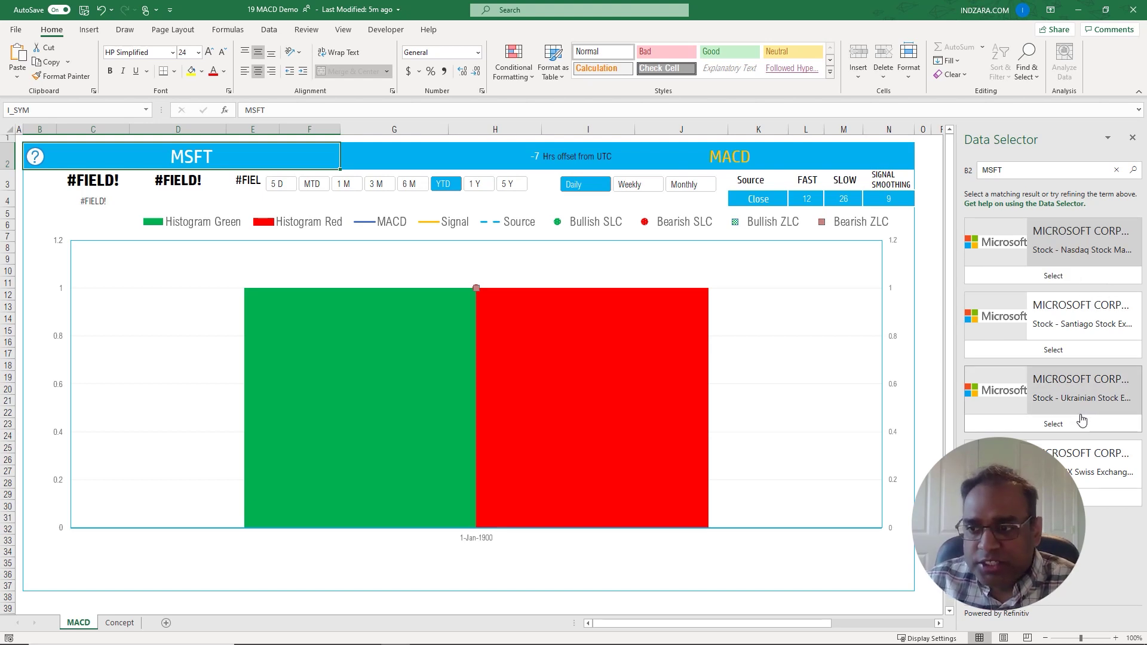
click(1085, 273)
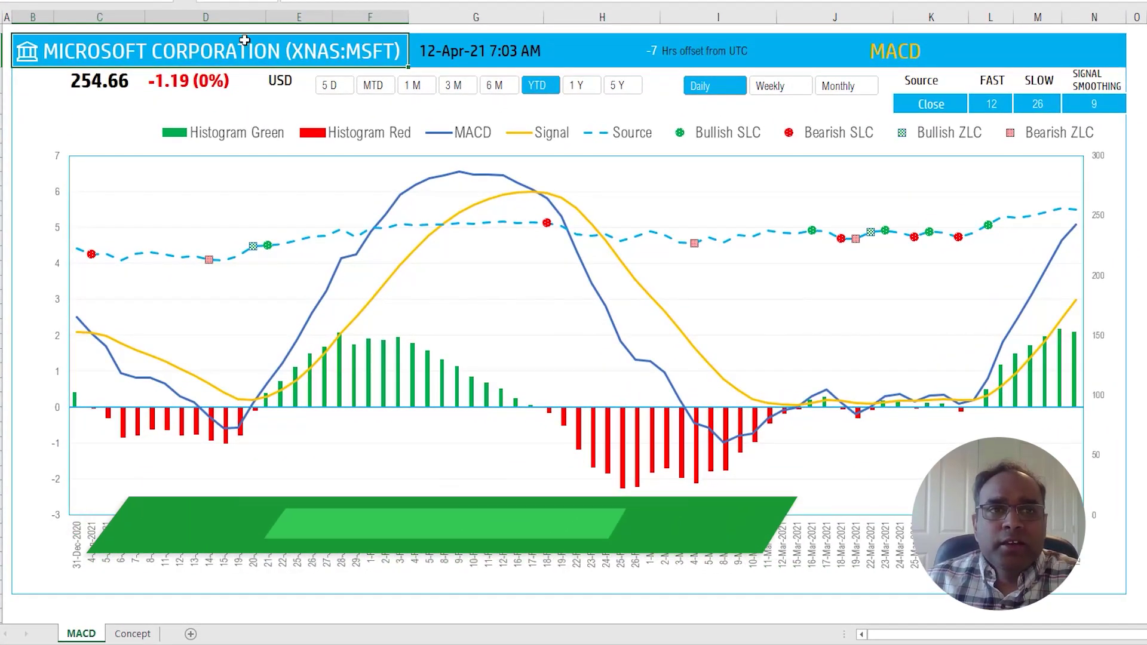
click(87, 81)
click(178, 87)
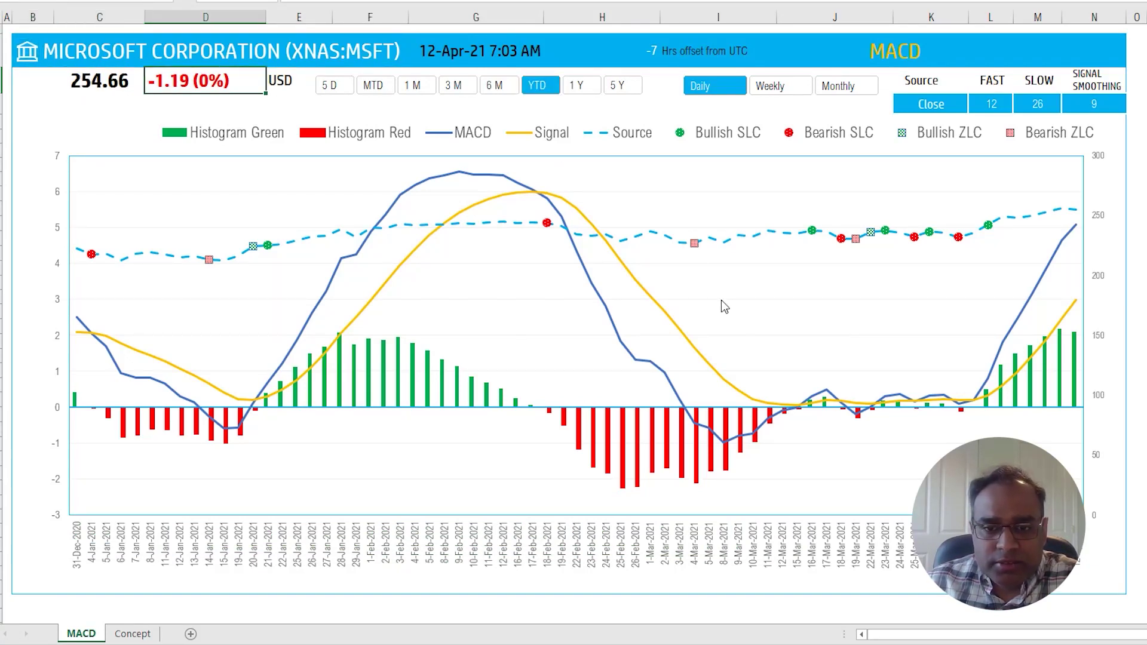
Show the chart for 1 Y and then 3 M, and switch its interval to Weekly and back to Daily
click(583, 92)
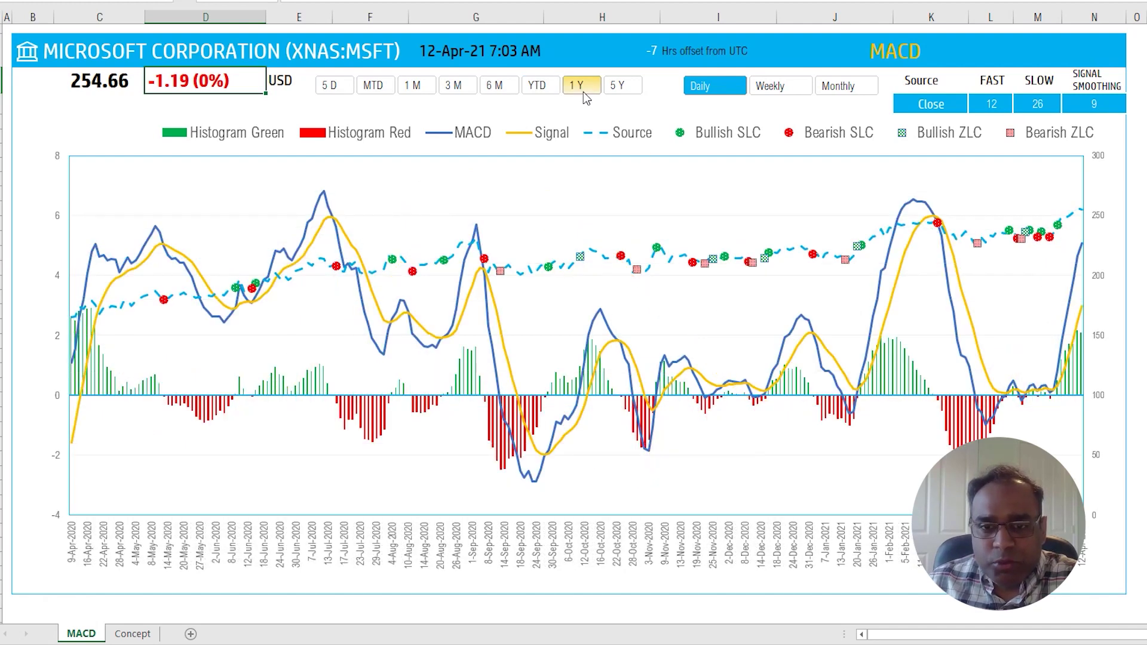
click(459, 90)
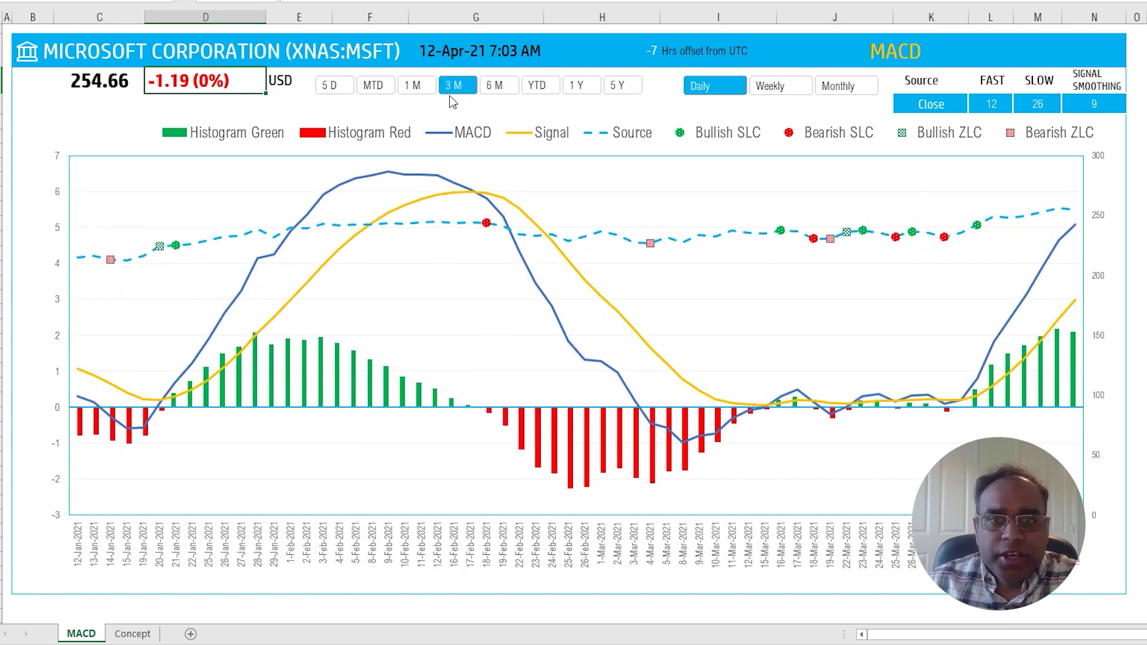
click(780, 90)
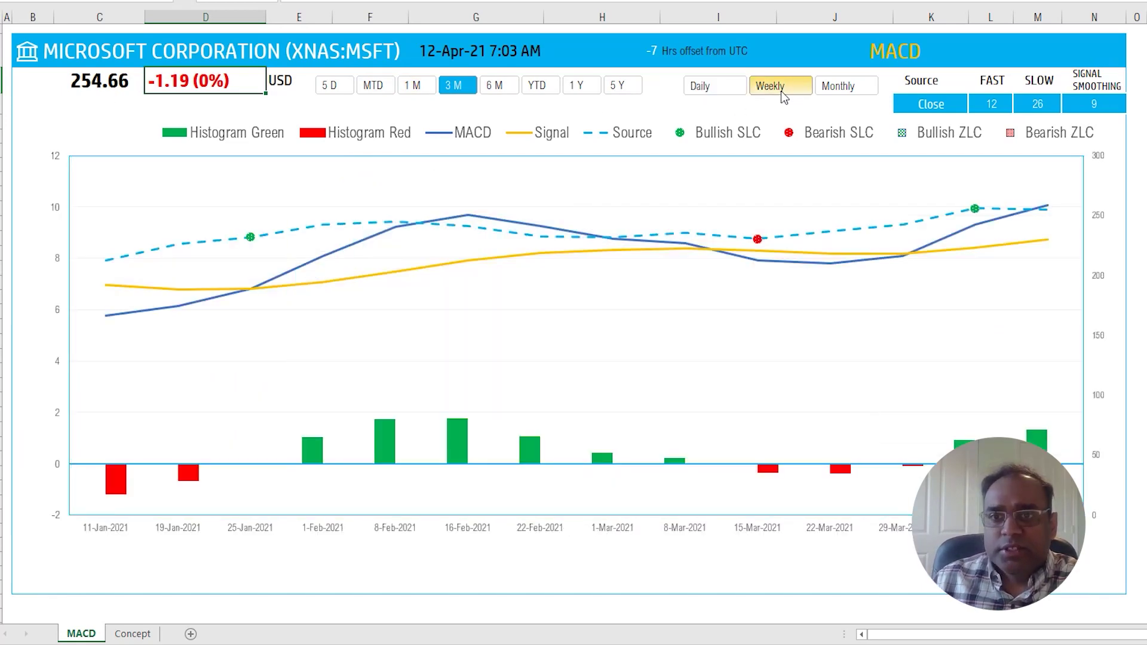
click(739, 94)
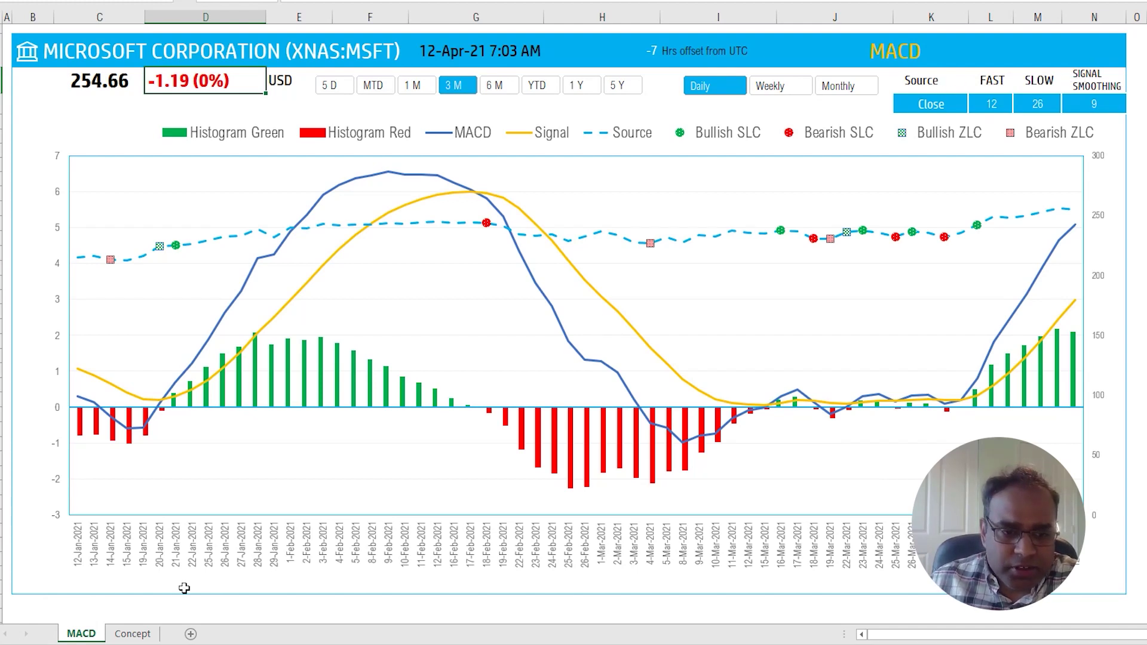
Return to the Concept sheet and view the beginning of the closing price list
click(142, 635)
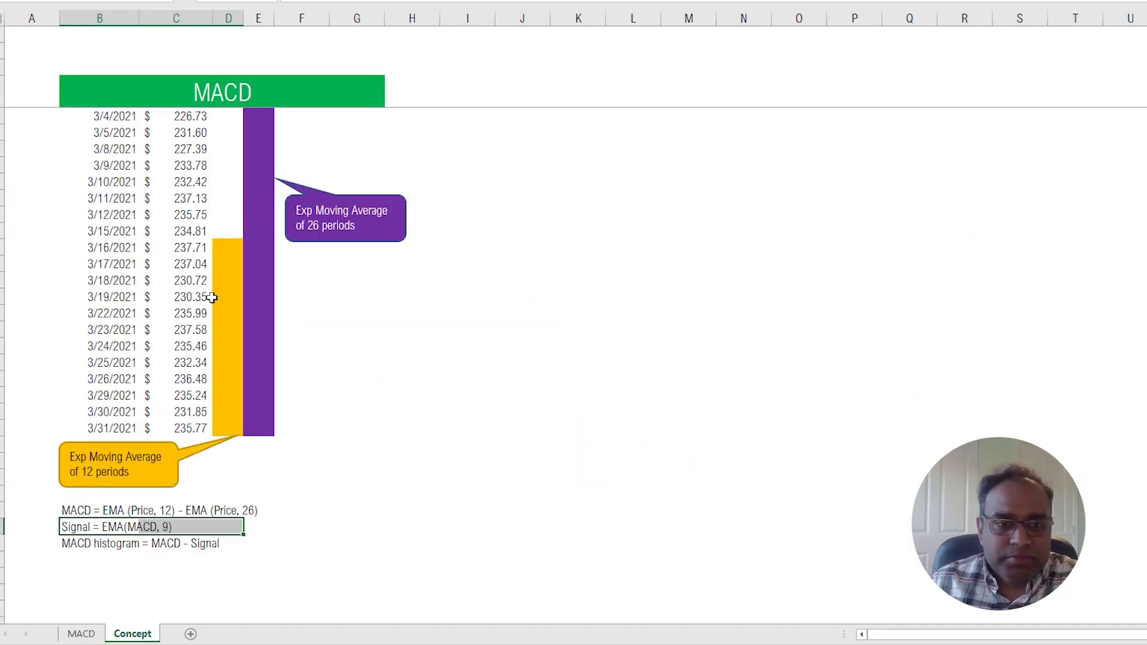
scroll(212, 297, up, 5)
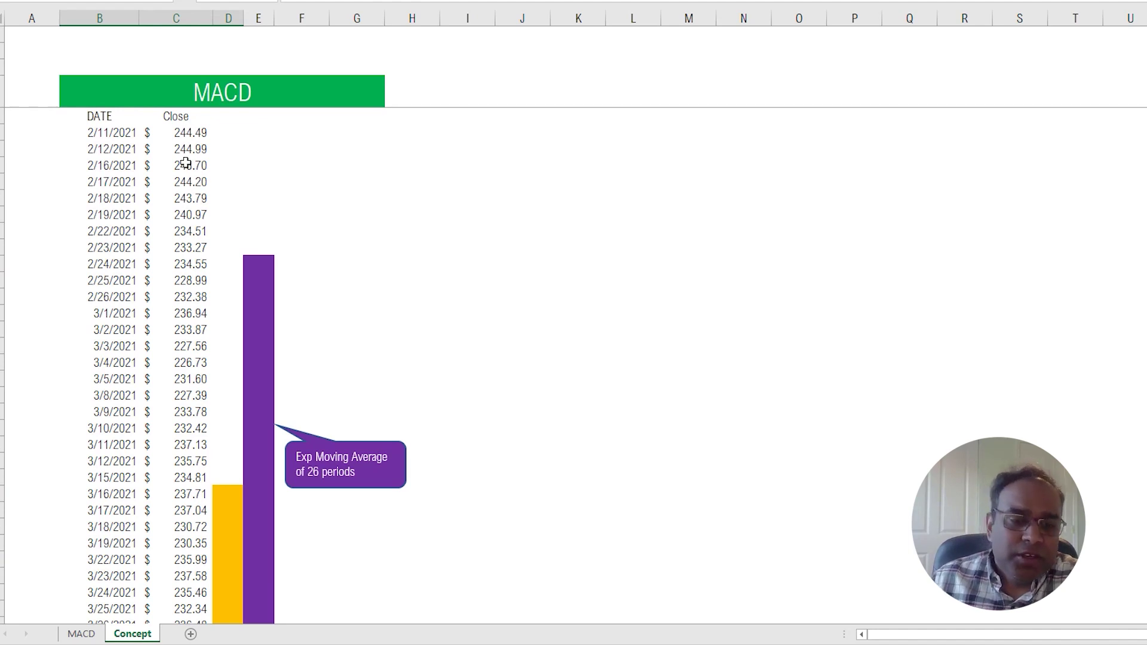
View the formulas below the Concept sheet's price list, and check the Fast, Slow and Signal Smoothing headings on the MACD sheet
scroll(186, 164, down, 3)
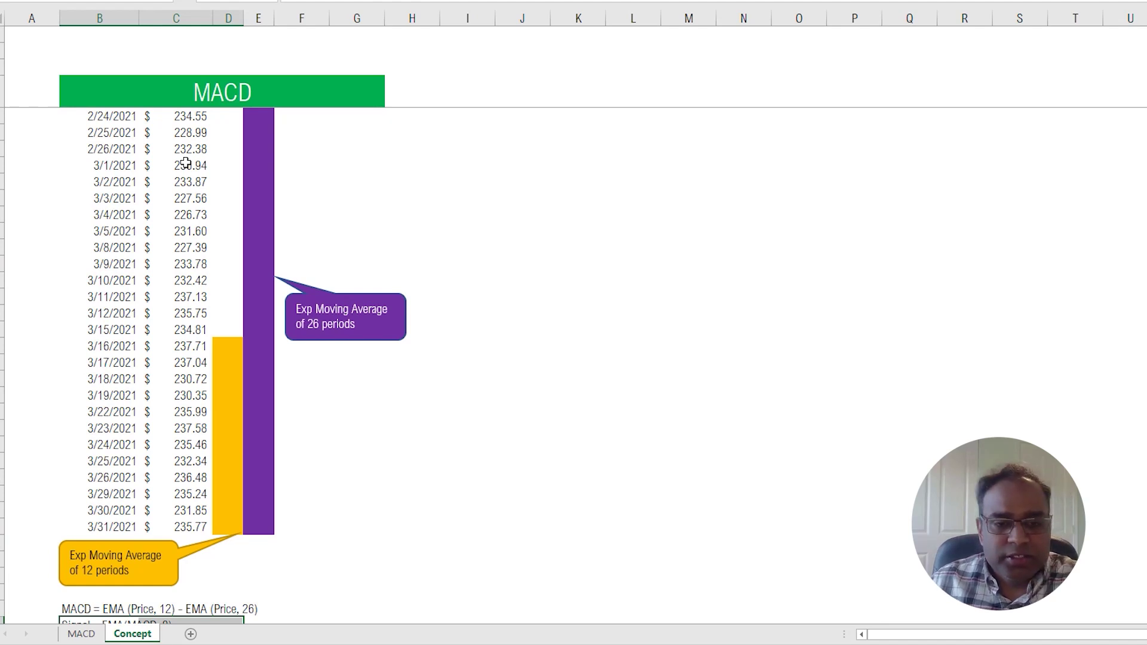
scroll(186, 163, down, 2)
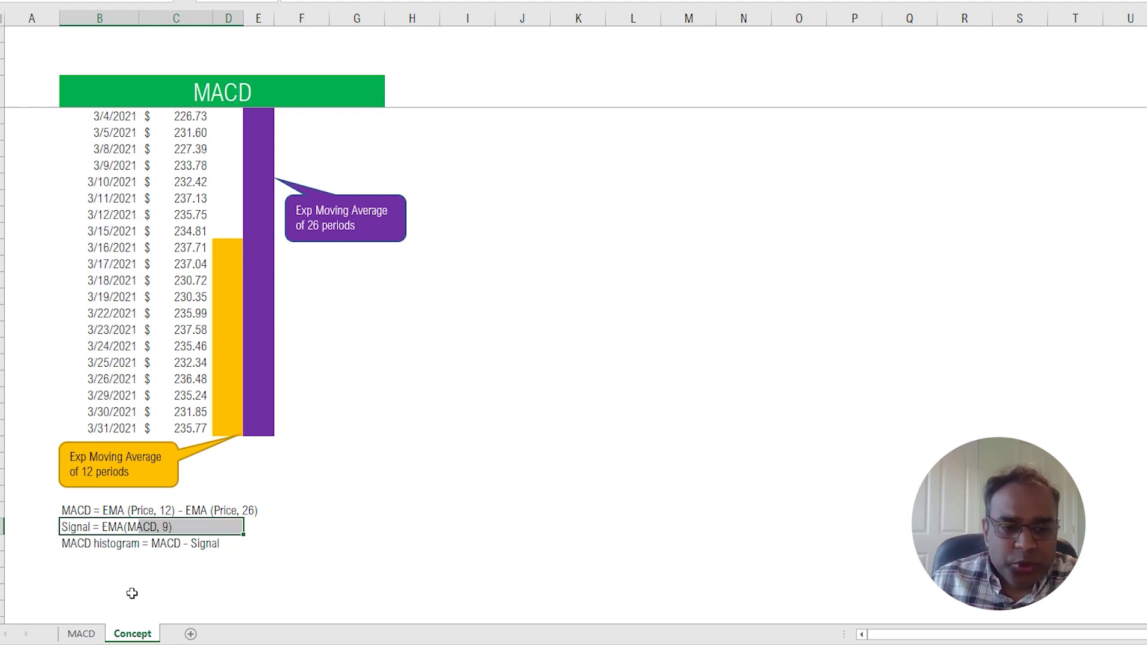
click(84, 635)
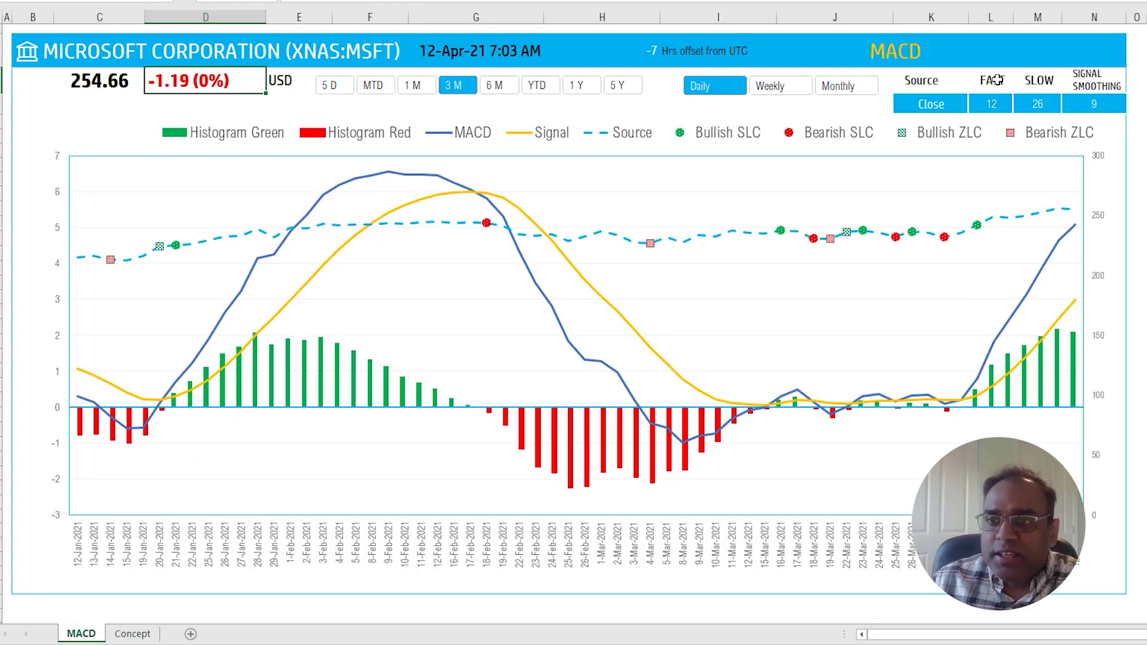
click(996, 79)
click(1045, 83)
click(1093, 88)
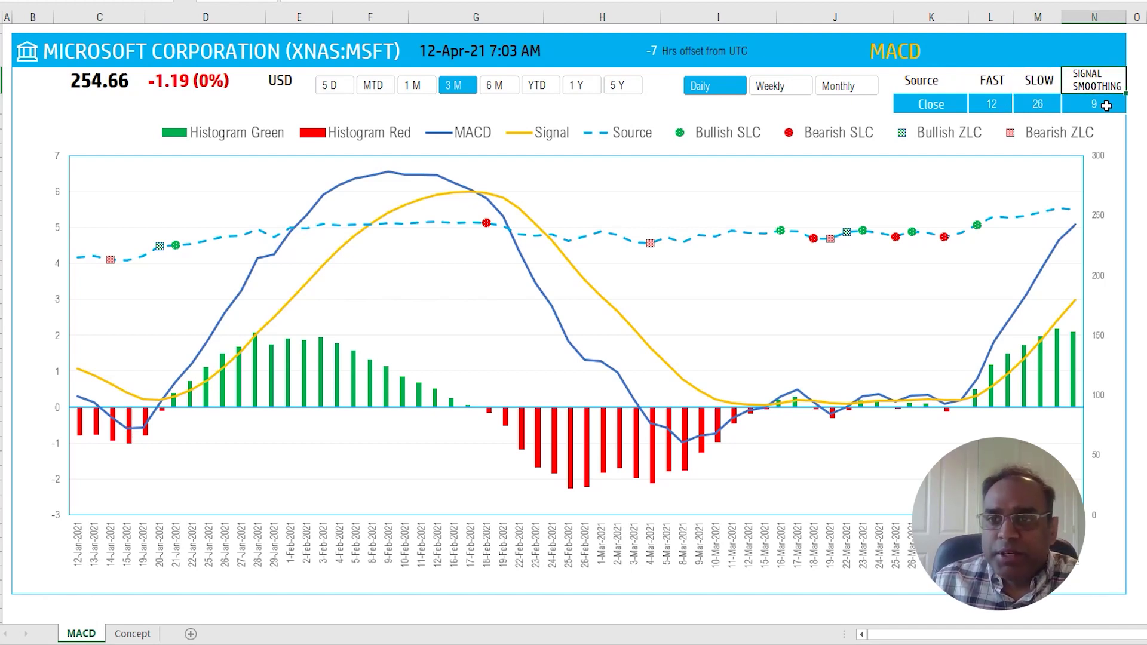
Set the MACD sheet's Source to High and then back to Close
click(963, 103)
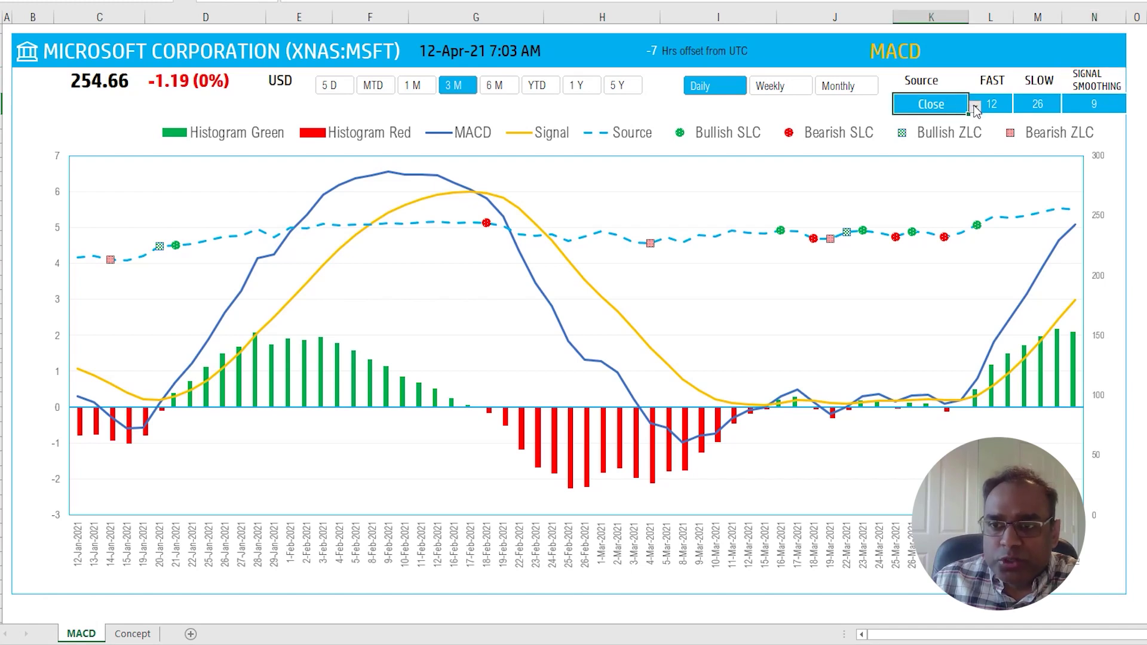
click(975, 106)
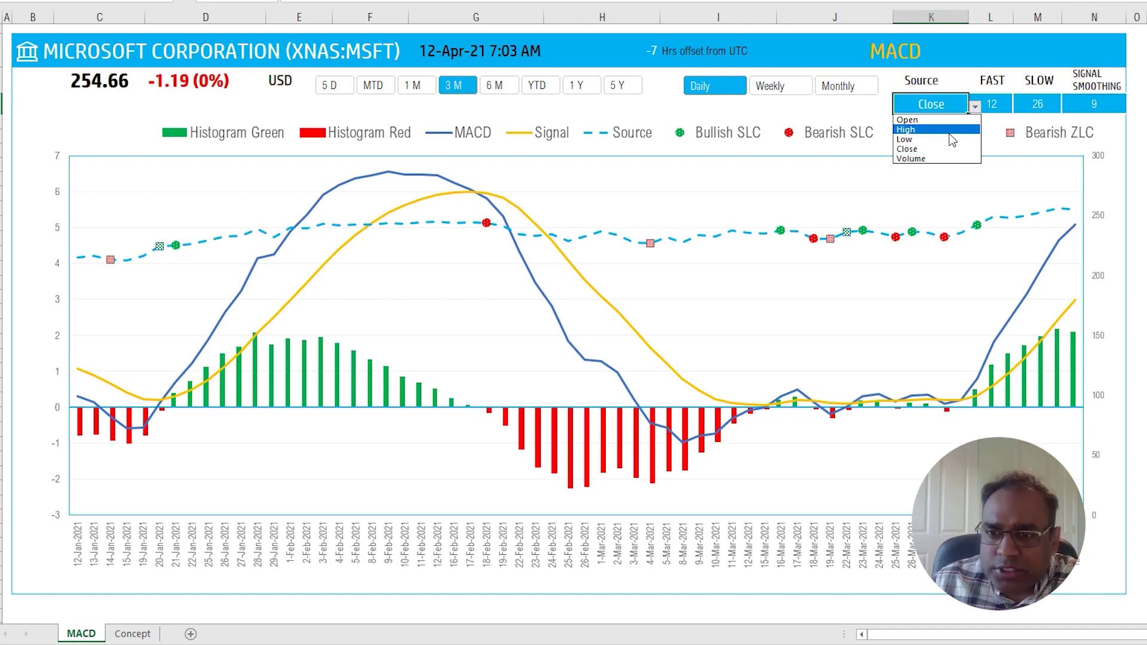
click(950, 130)
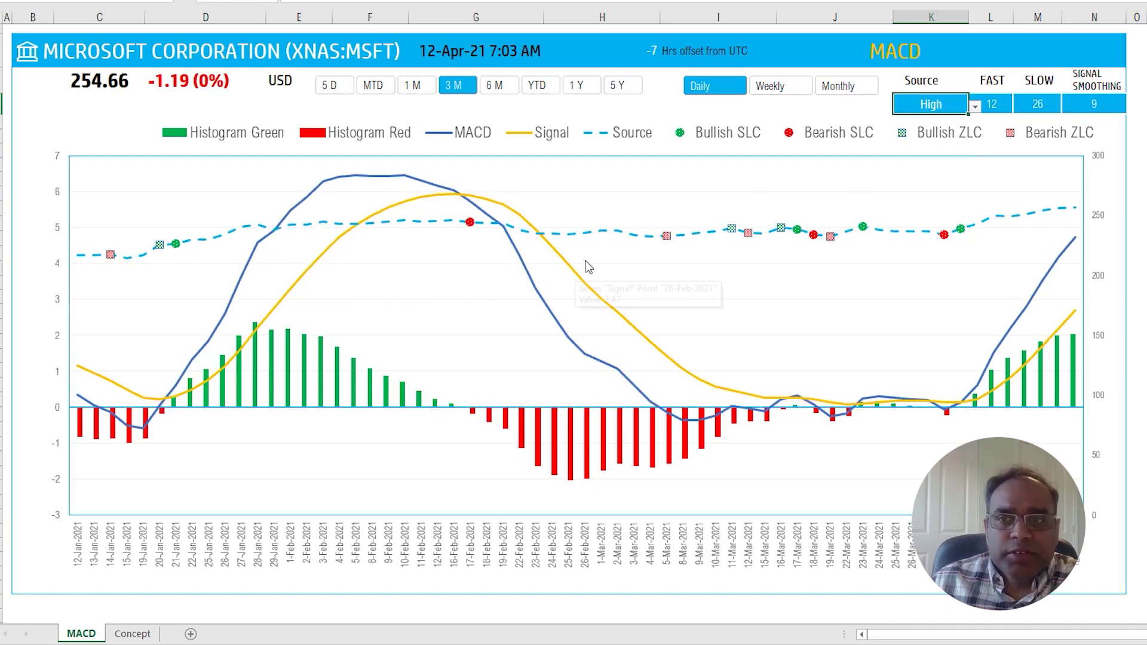
click(975, 108)
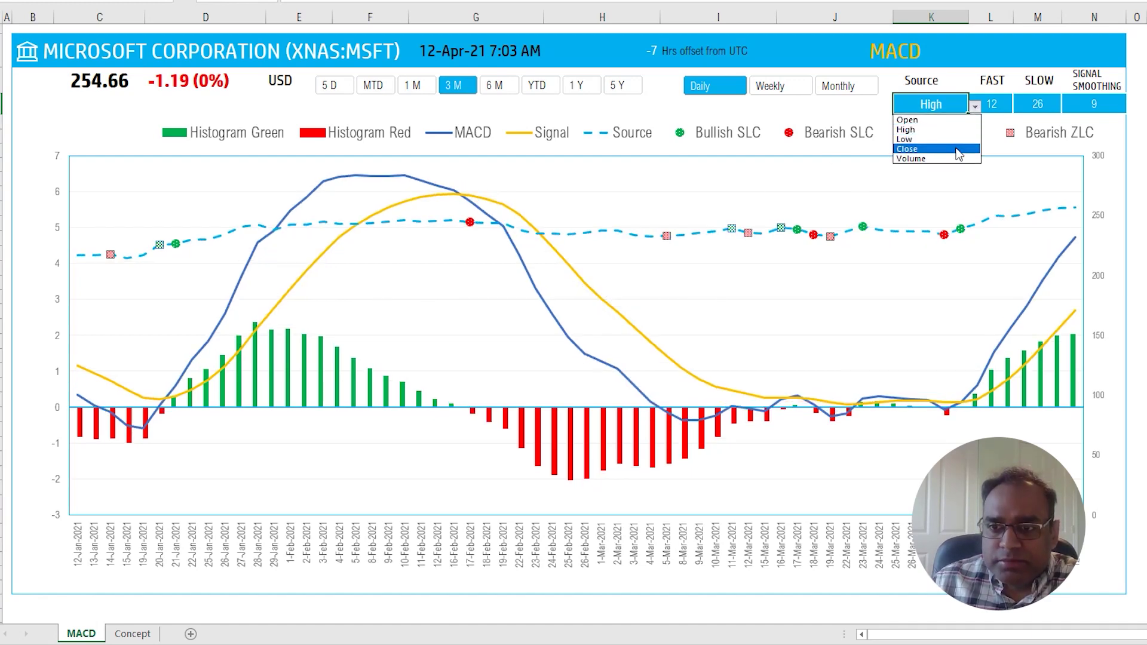
click(959, 154)
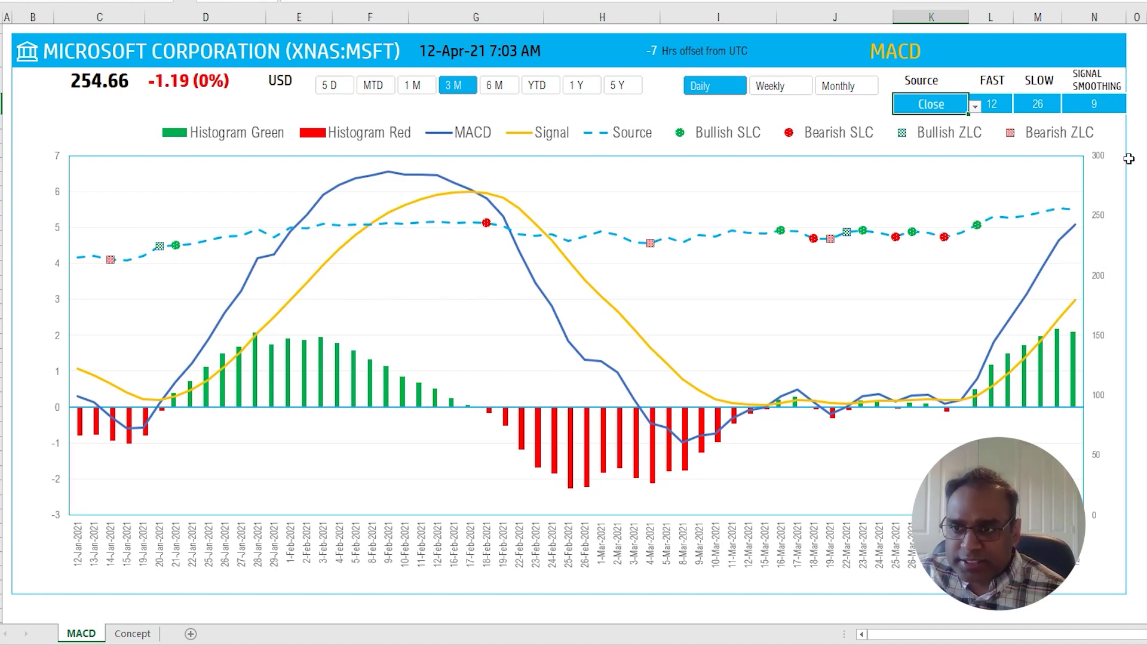
Refresh all of the workbook's data to update the stock price and chart
mouse_move(1070, 216)
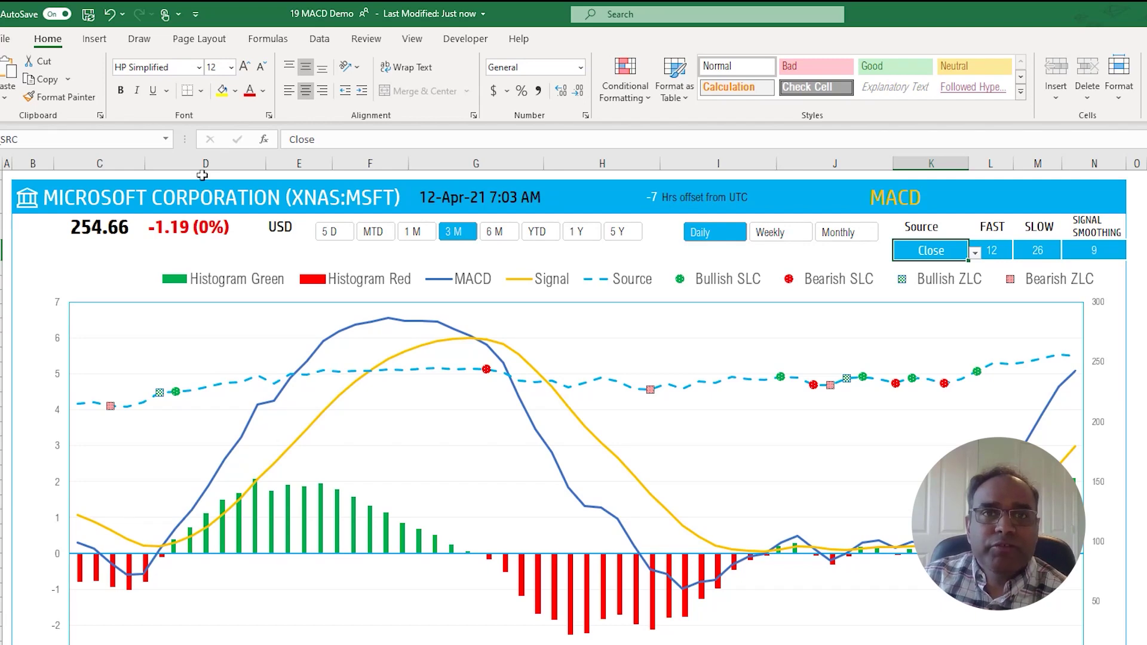
click(320, 40)
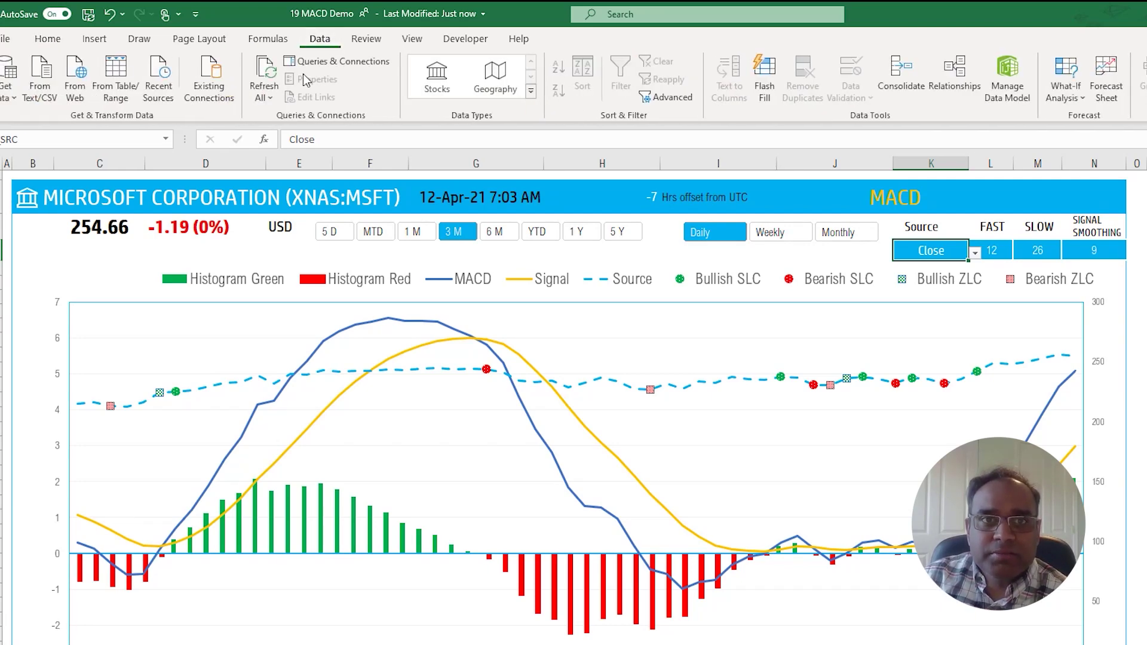
click(267, 71)
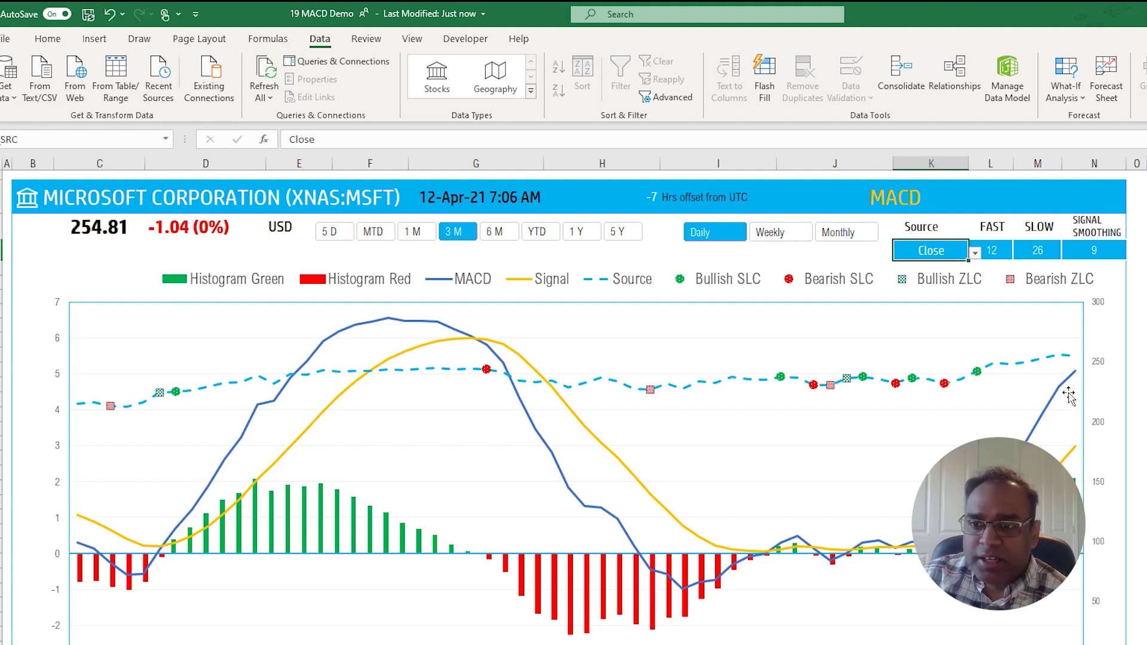
Inspect the recent points of the chart's Source line, the Source selection and the MACD line's 5-Feb-2021 point
mouse_move(1074, 363)
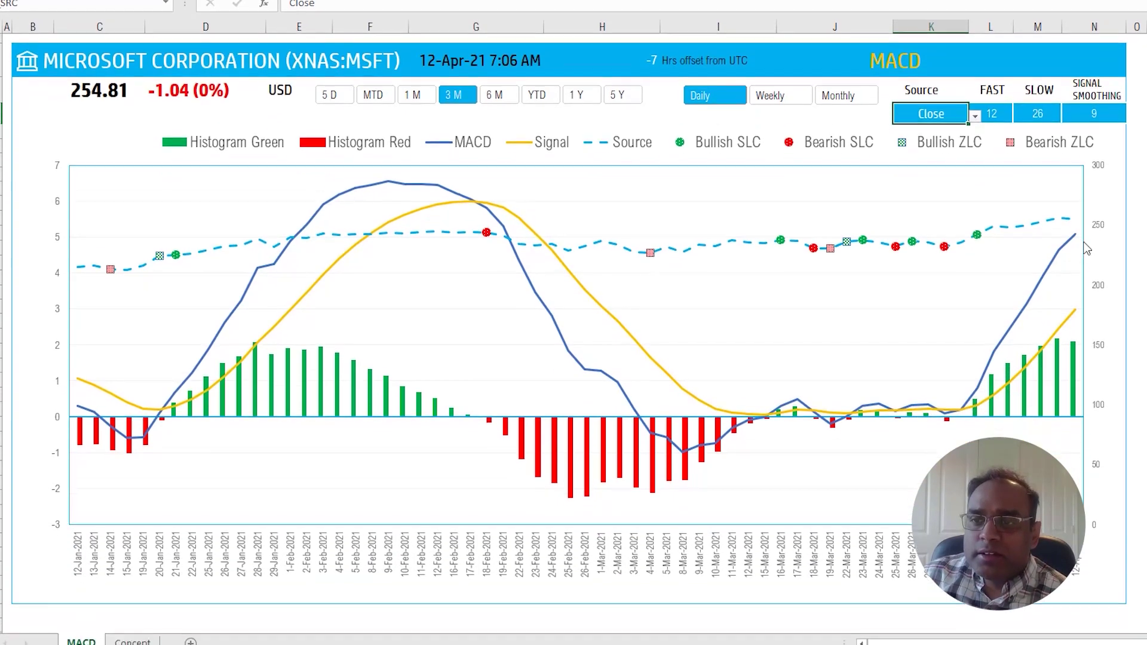
mouse_move(1075, 210)
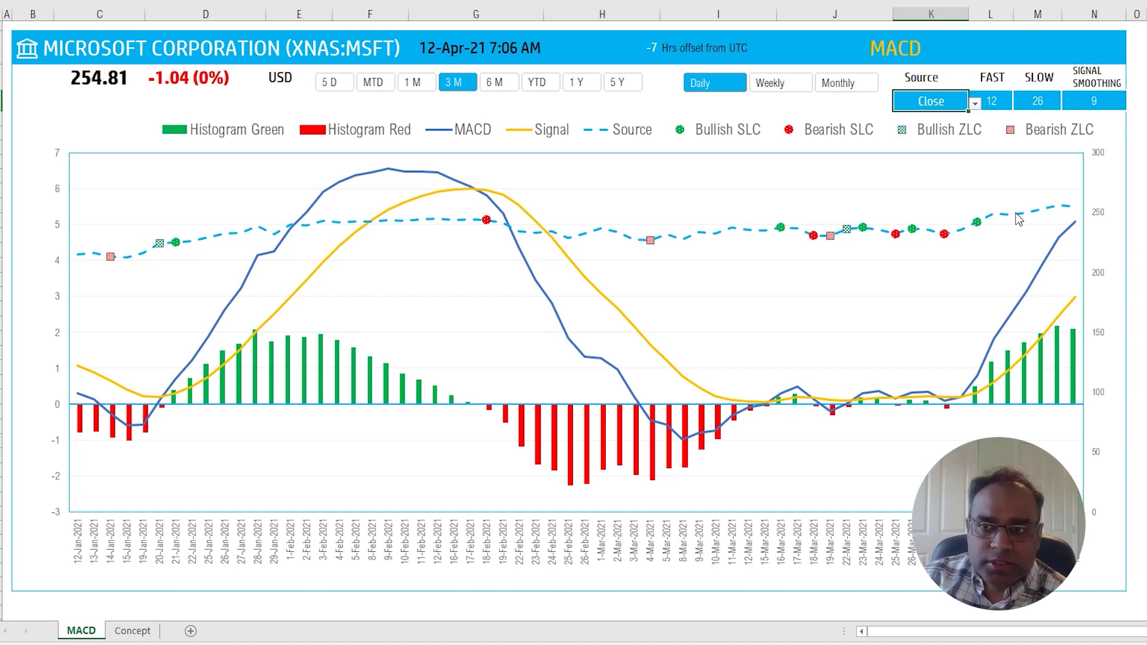
mouse_move(1019, 219)
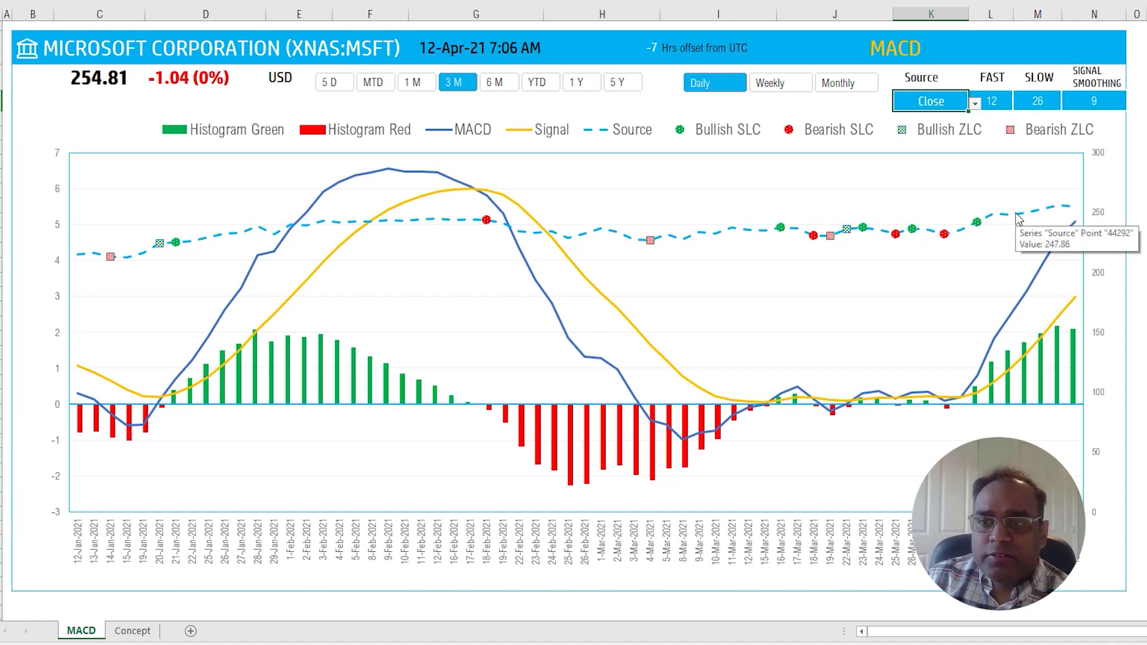
click(974, 104)
click(973, 107)
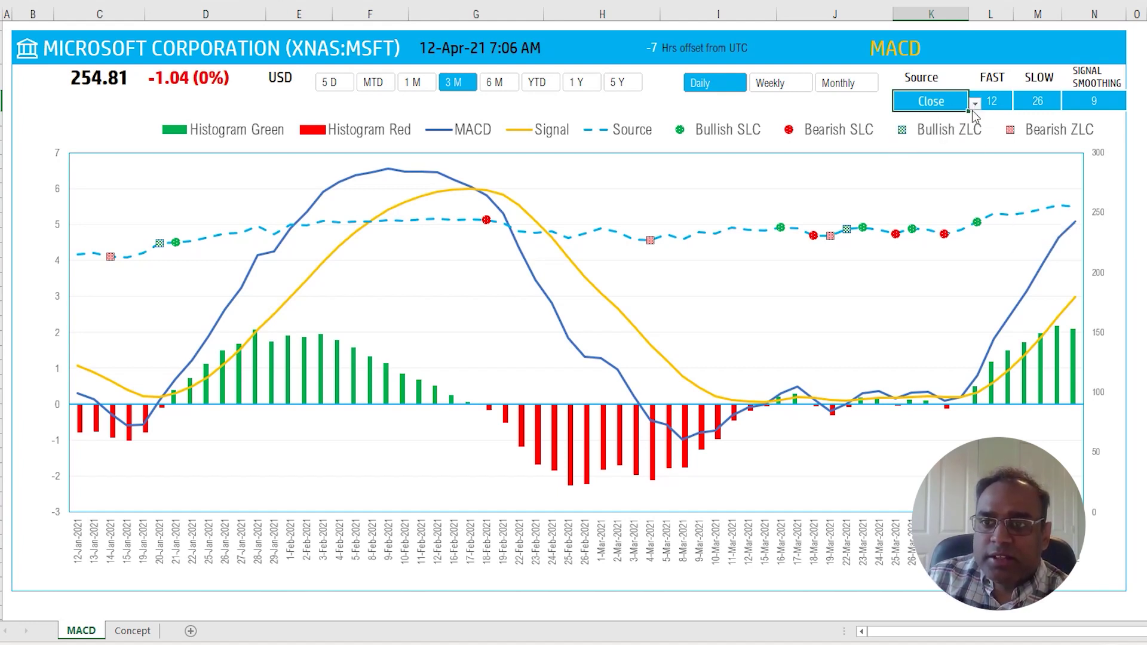
mouse_move(713, 235)
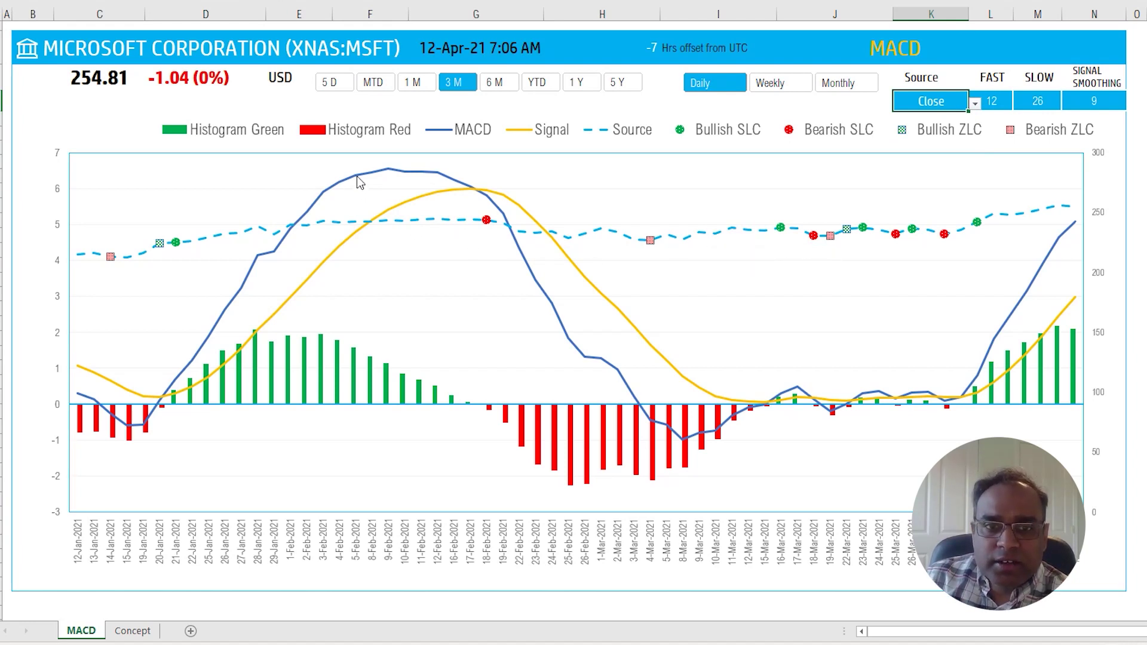
mouse_move(357, 181)
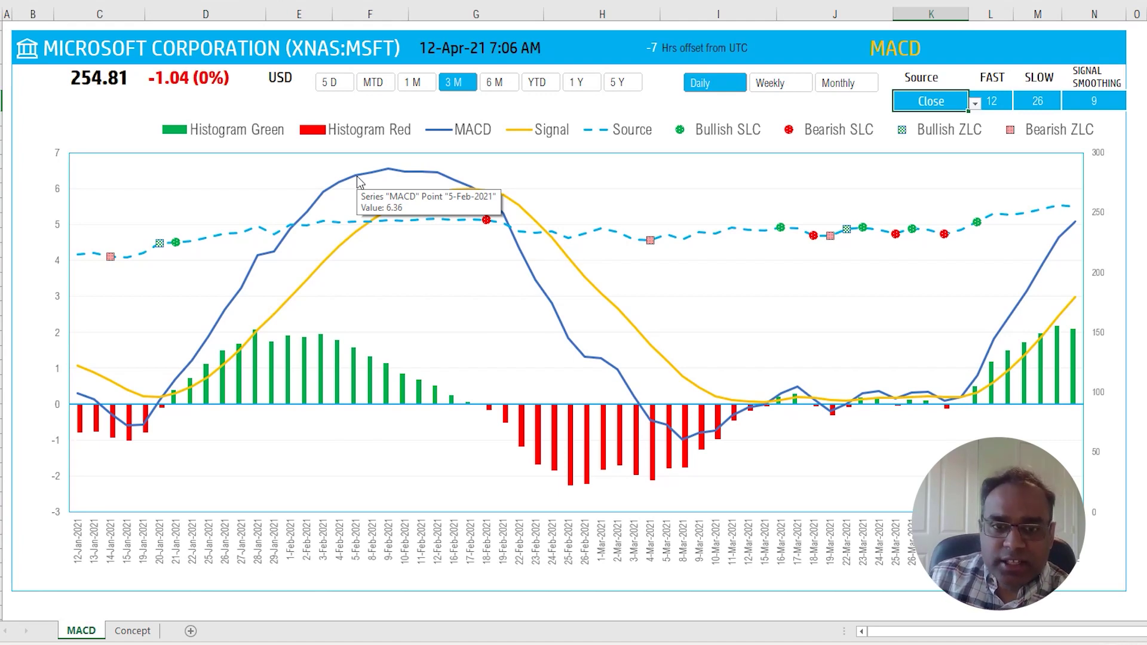
Check the MACD formula on the Concept sheet and inspect the Signal line's 22-Feb-2021 point on the MACD chart
click(137, 632)
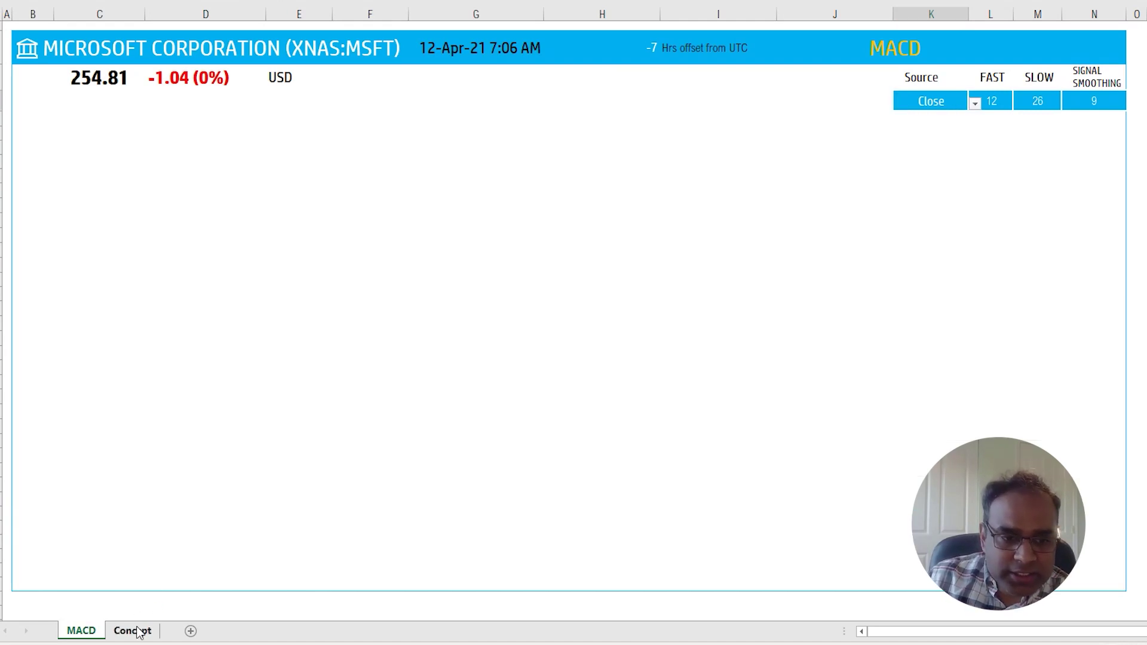
click(90, 509)
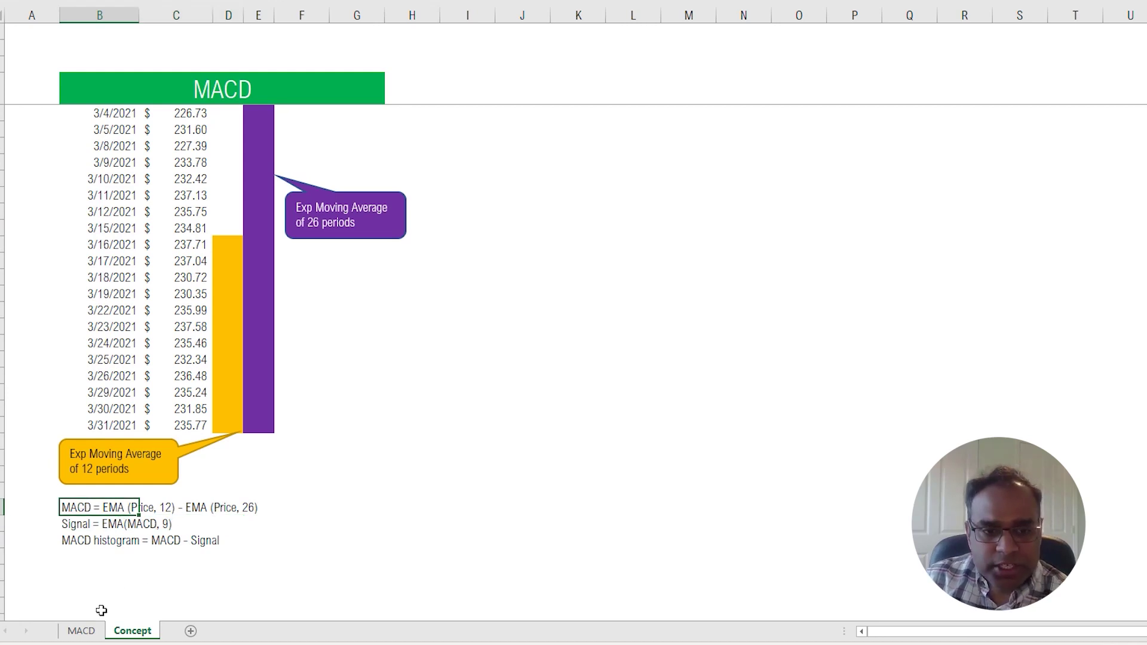
click(81, 631)
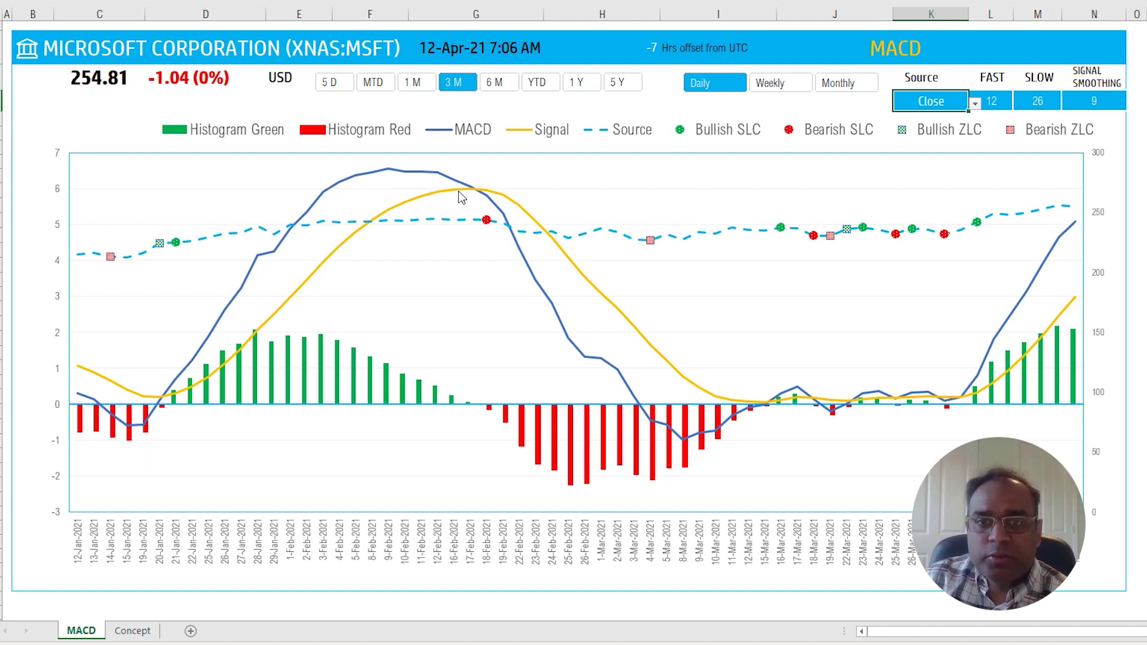
mouse_move(515, 203)
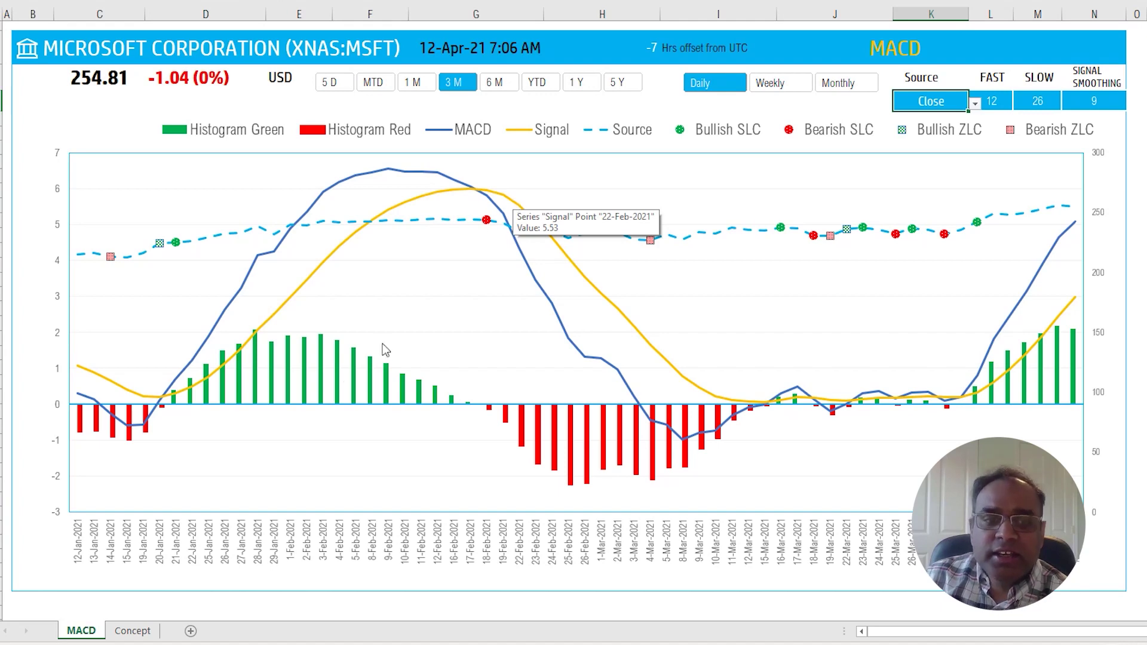
Check the Signal formula on the Concept sheet and return to the MACD chart
click(138, 632)
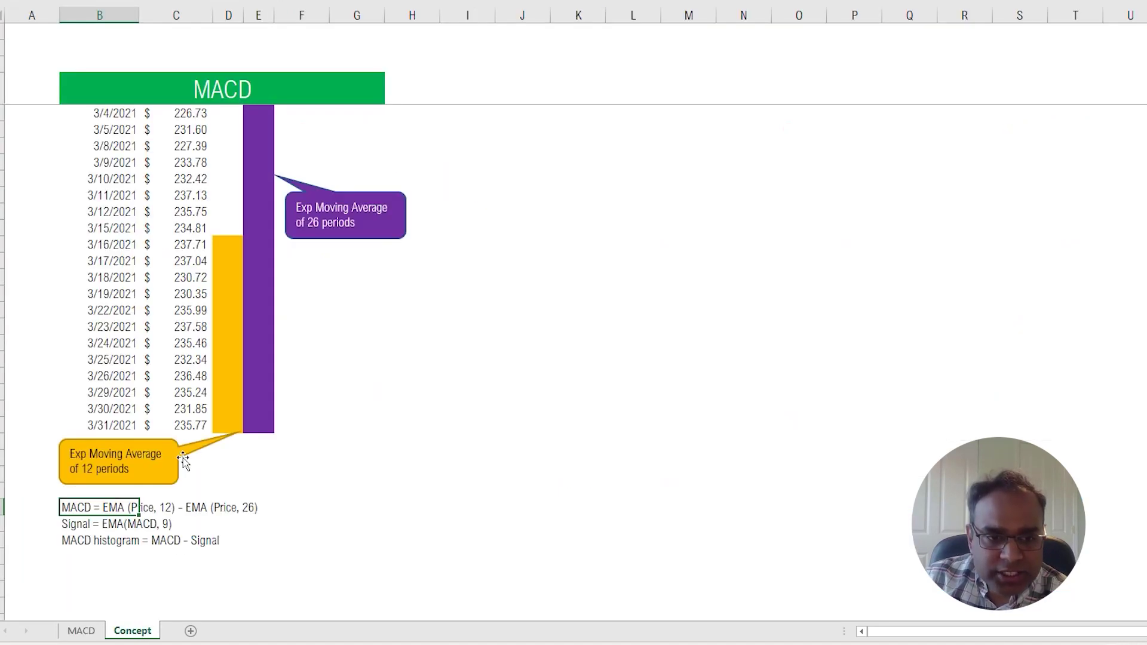
click(90, 524)
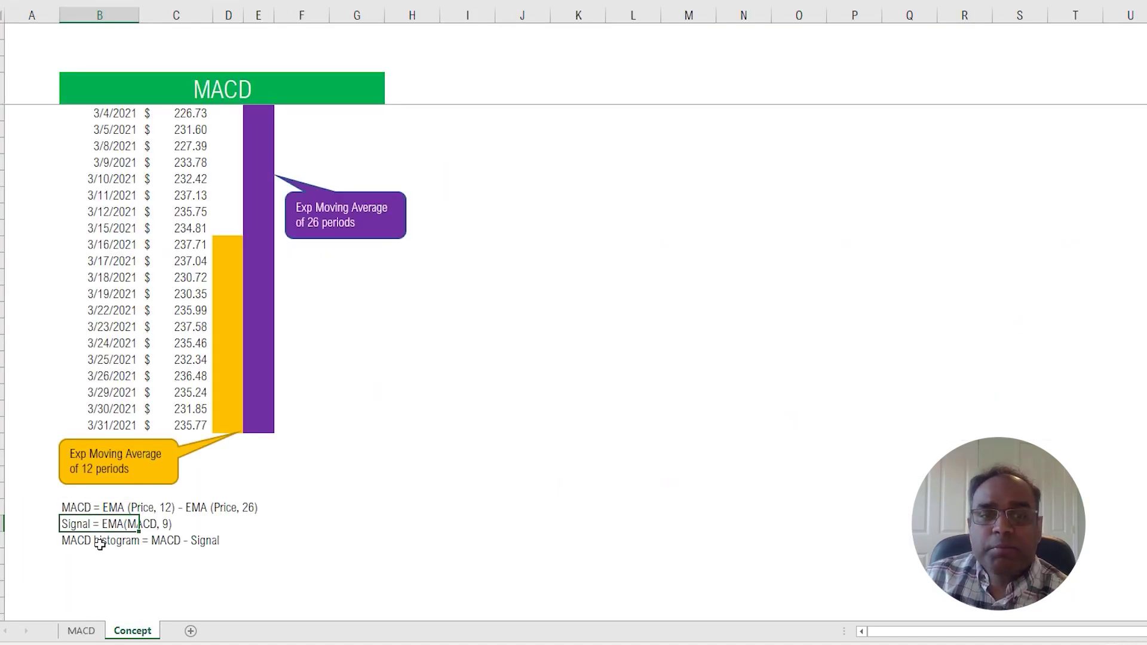
click(82, 630)
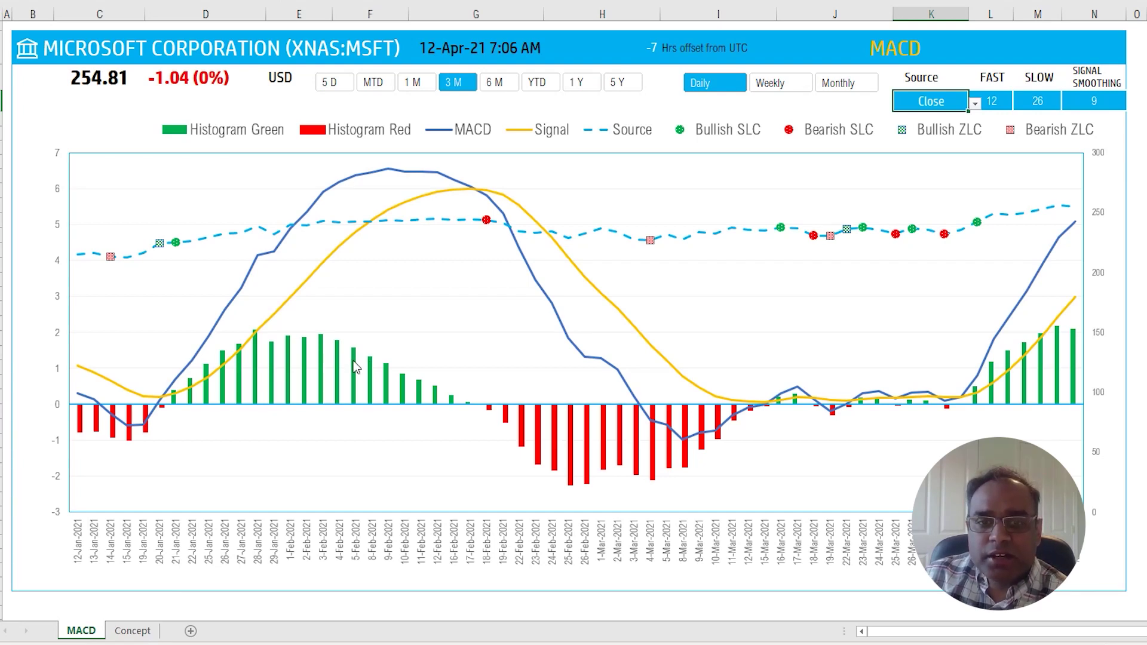
Examine the chart's green and red histogram bars, including those for 12-Feb-2021 and 23-Feb-2021
mouse_move(587, 427)
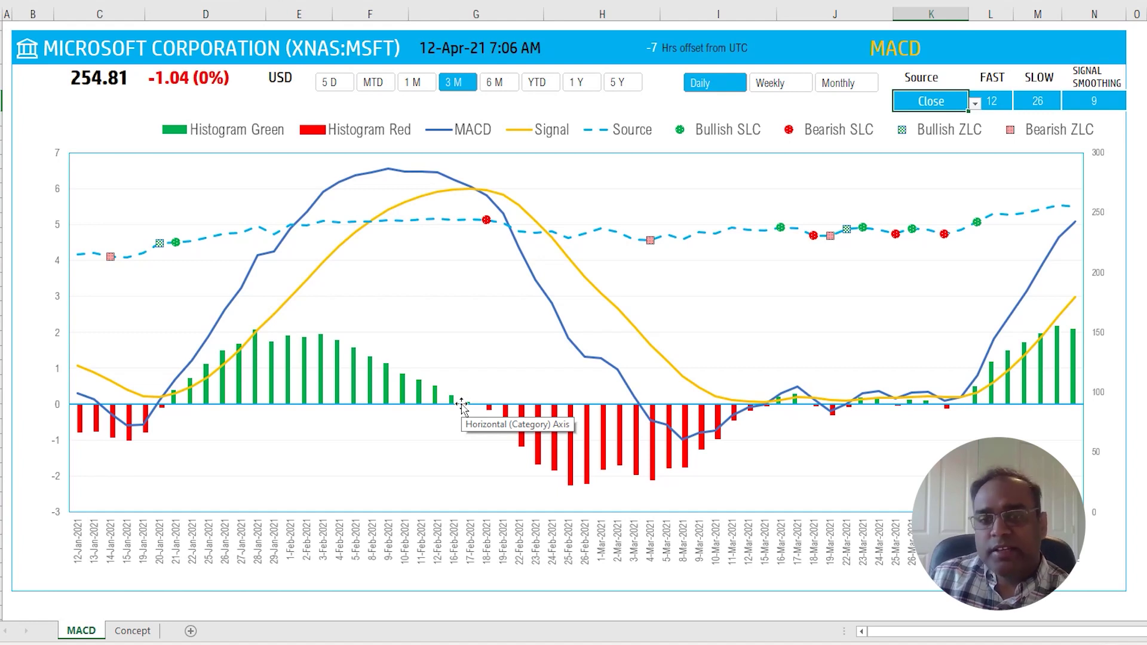
click(708, 196)
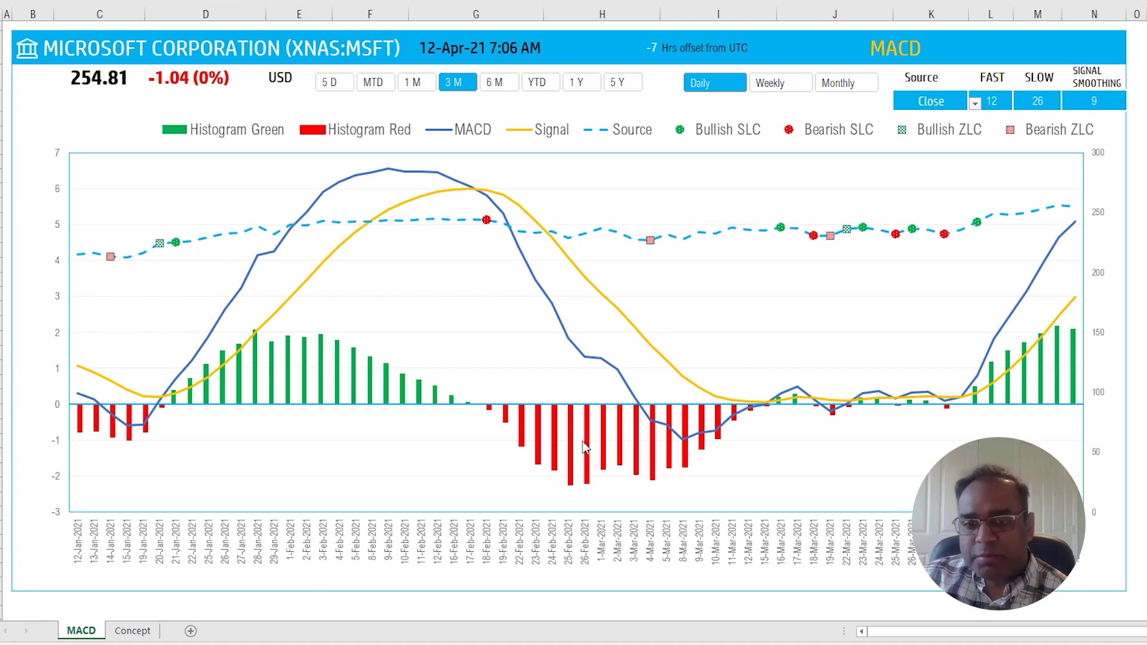
mouse_move(592, 461)
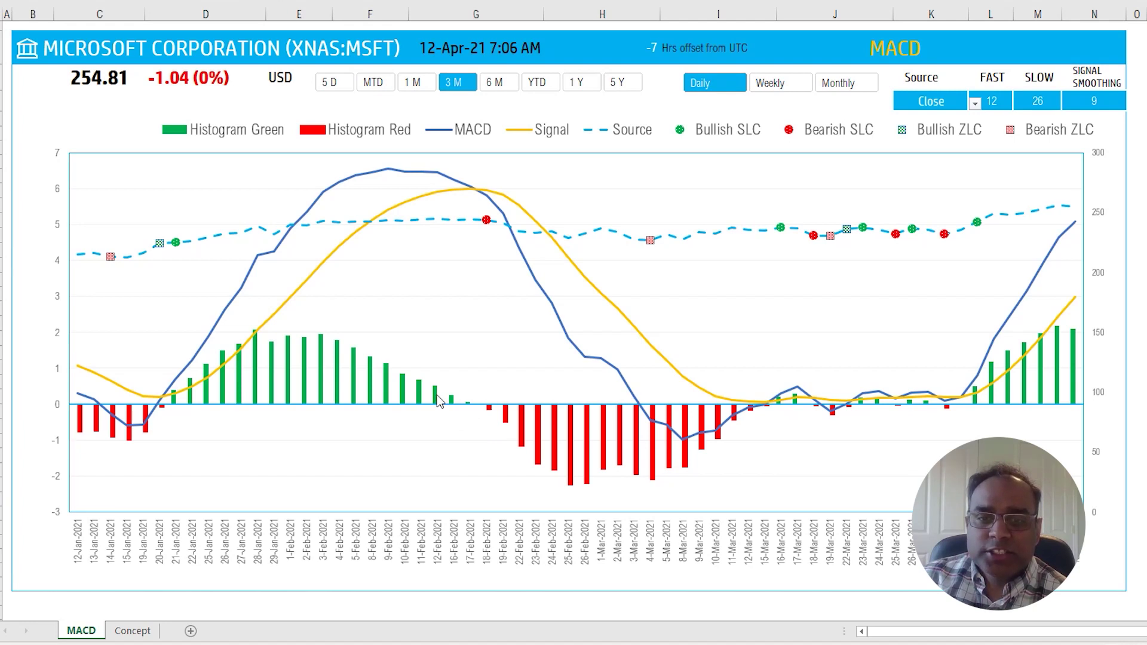
mouse_move(436, 399)
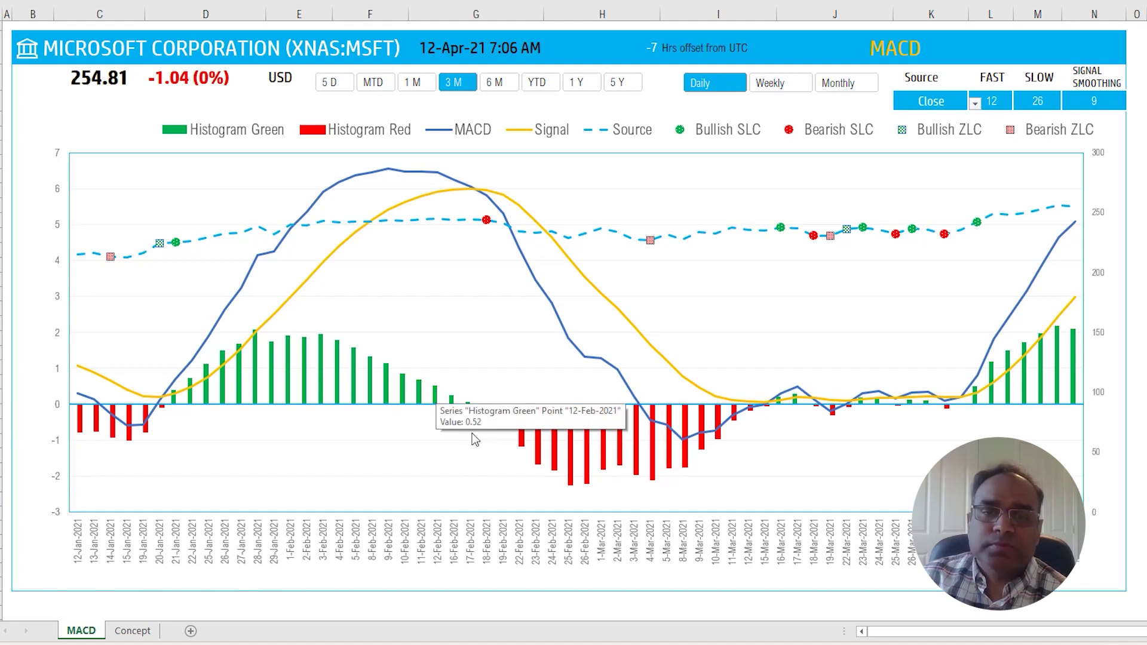
mouse_move(539, 458)
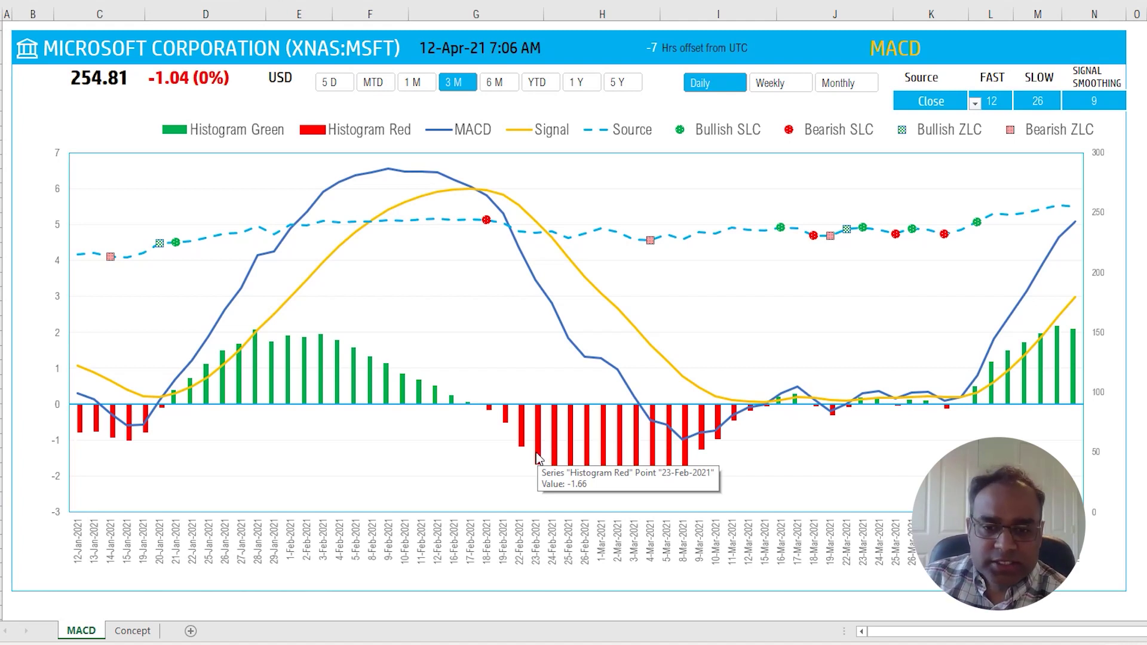
Check the MACD histogram formula on the Concept sheet and compare the chart's MACD and Signal lines at 22-Feb-2021
click(147, 631)
click(72, 538)
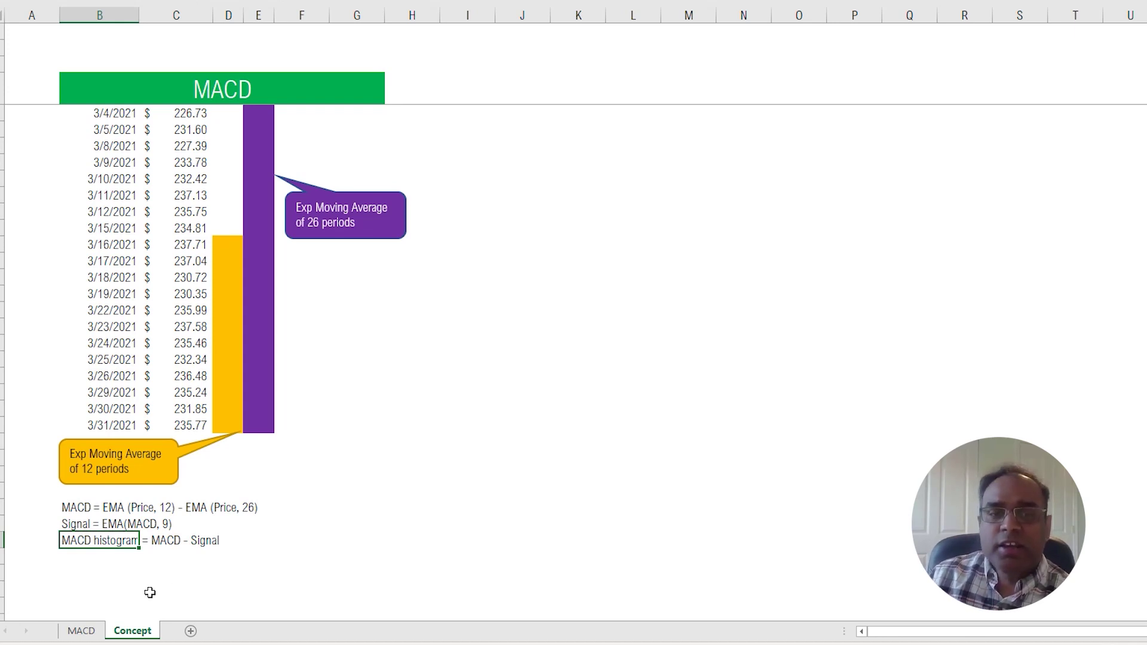
click(81, 631)
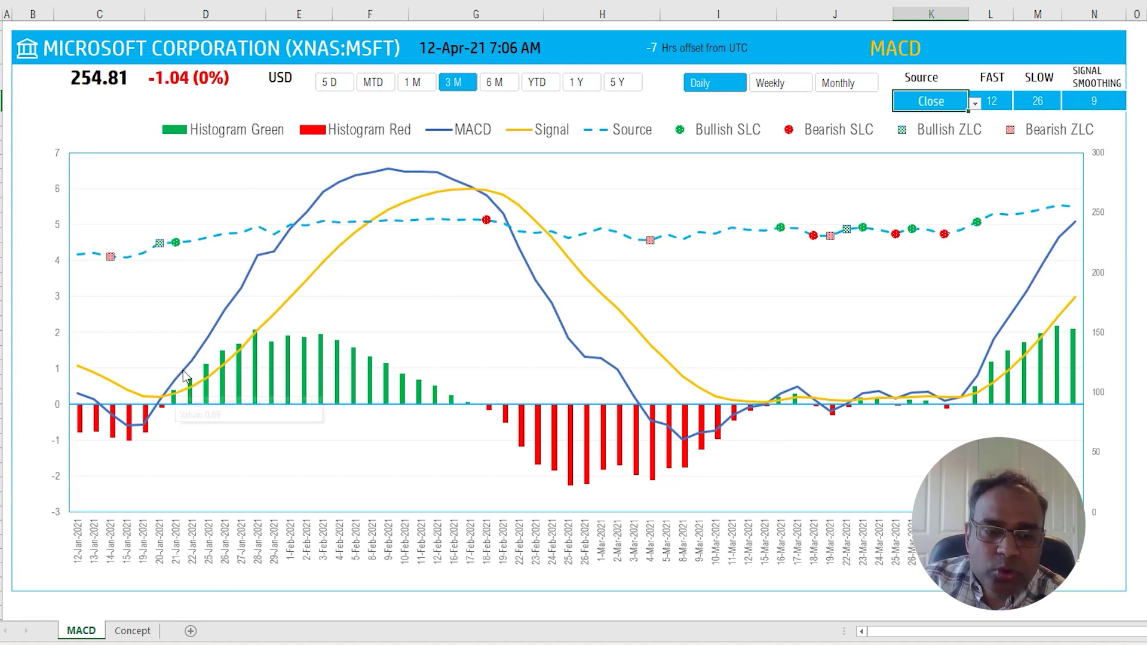
mouse_move(192, 376)
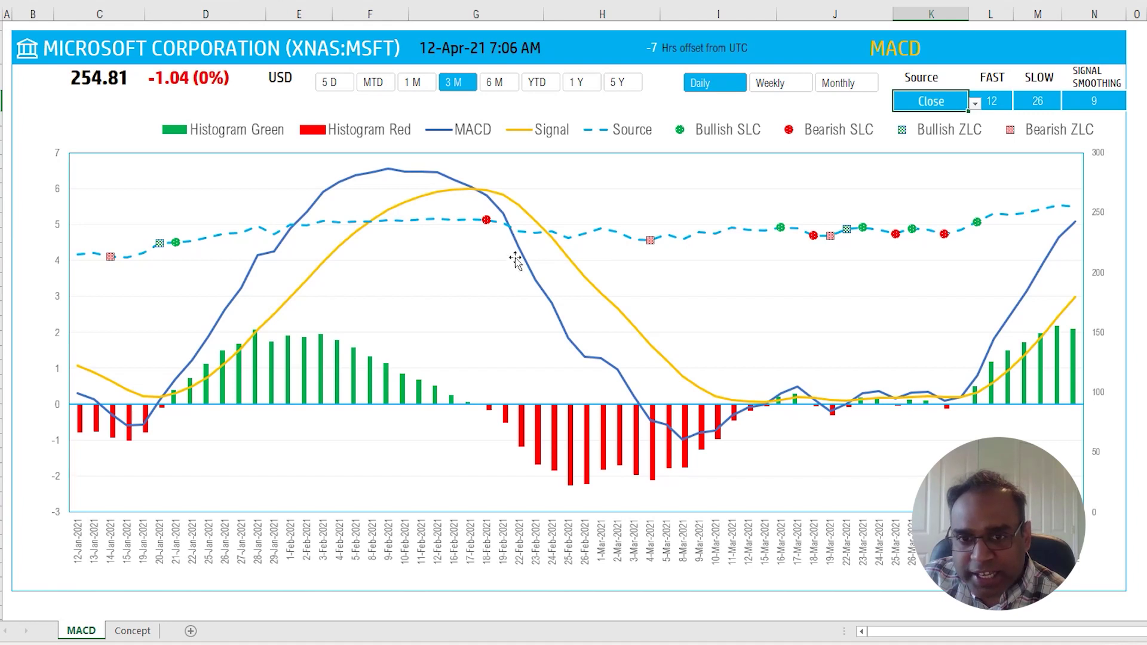
mouse_move(522, 251)
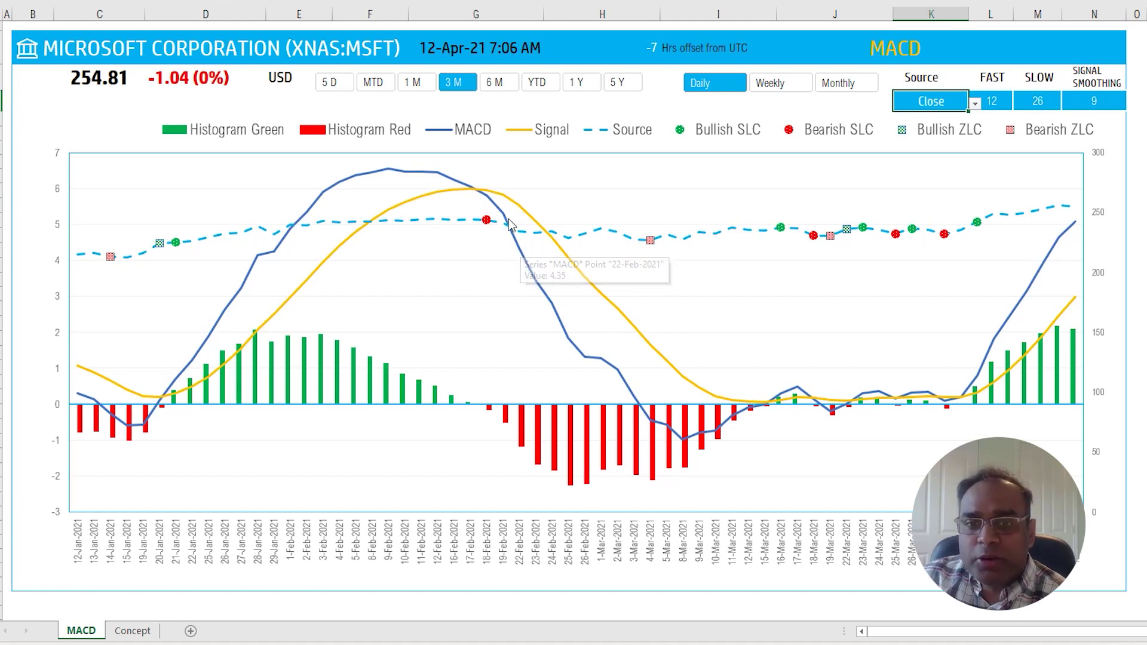
mouse_move(522, 210)
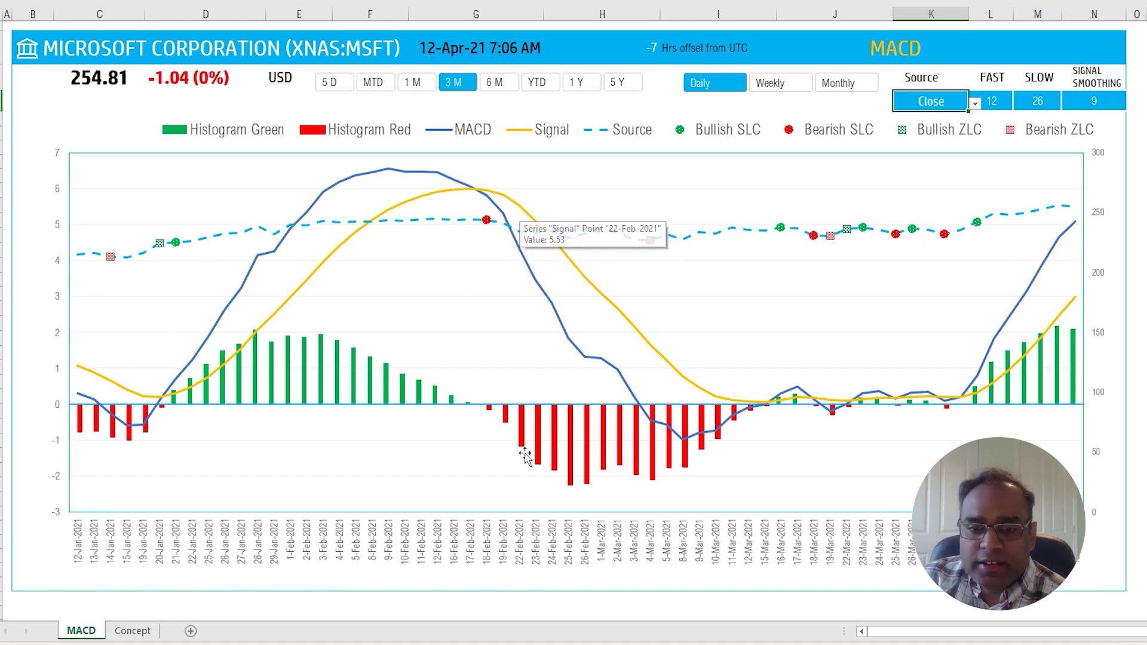
Examine the chart's MACD and Signal line crossovers around 20-Jan-2021 and 18-Feb-2021 with their Bullish and Bearish SLC markers
mouse_move(704, 448)
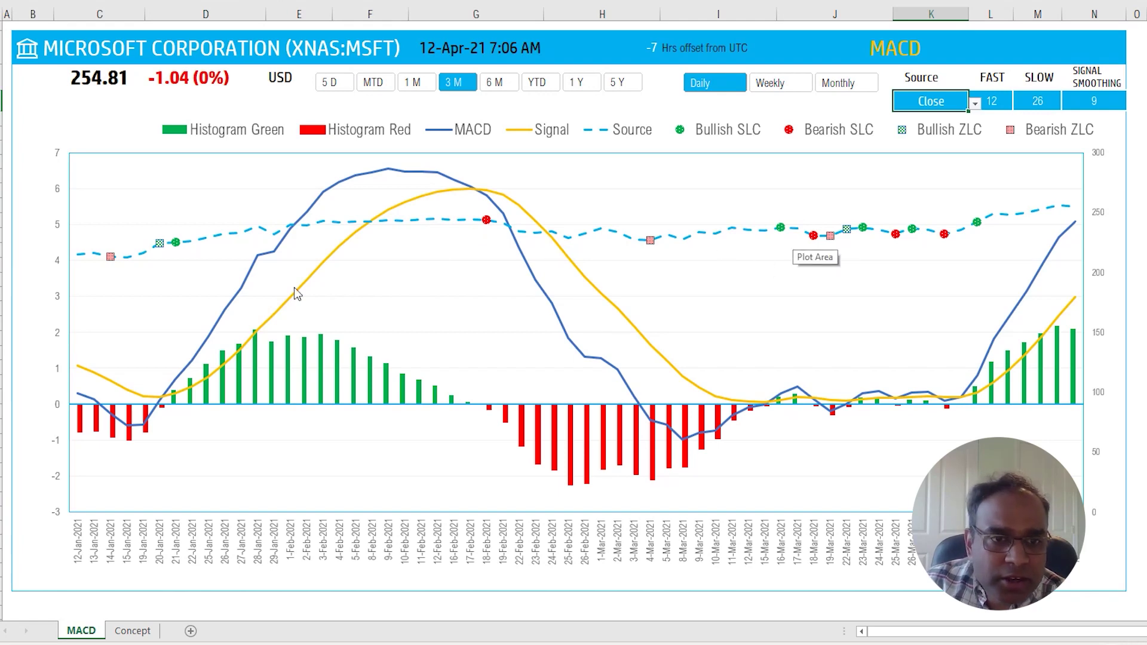
mouse_move(181, 250)
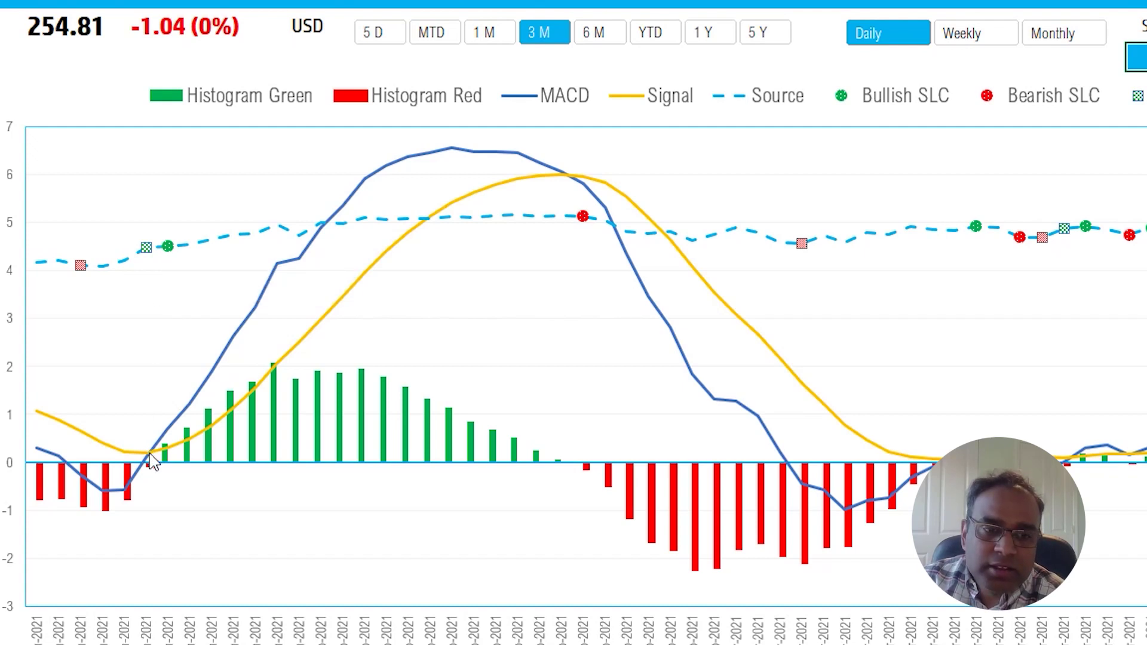
mouse_move(150, 460)
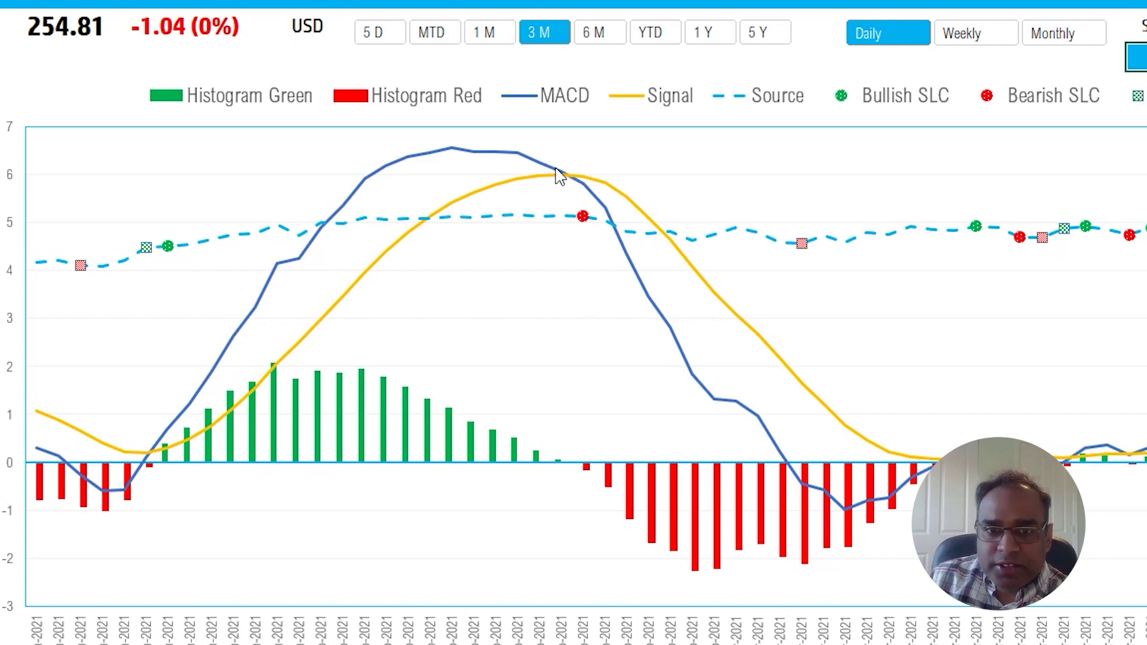
mouse_move(561, 178)
mouse_move(567, 178)
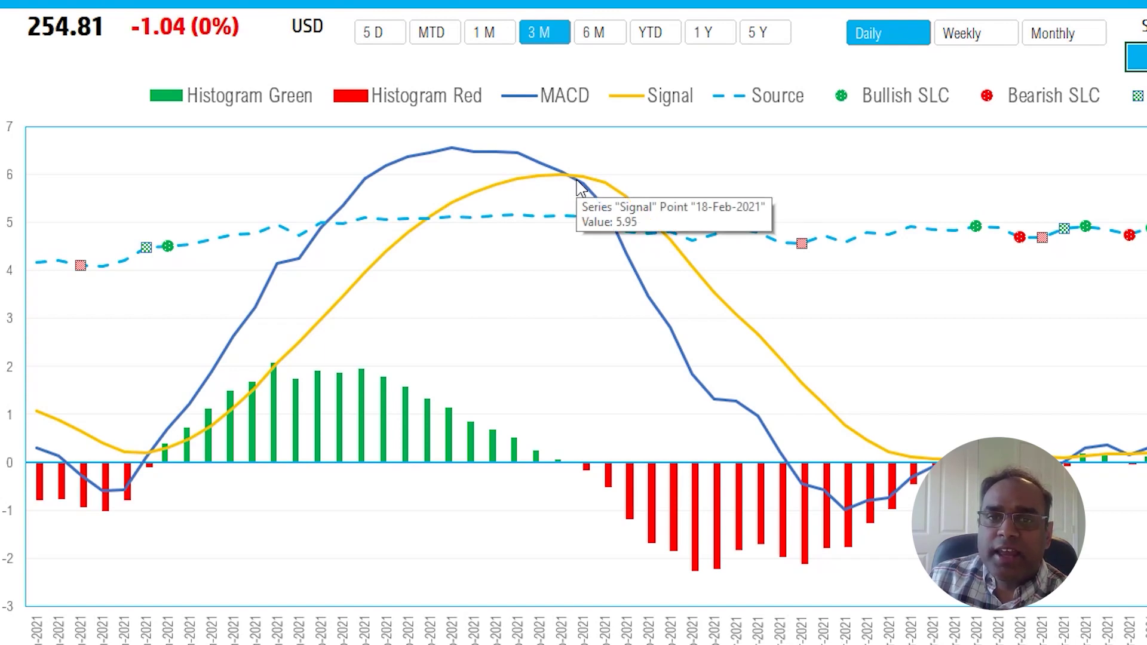
mouse_move(585, 220)
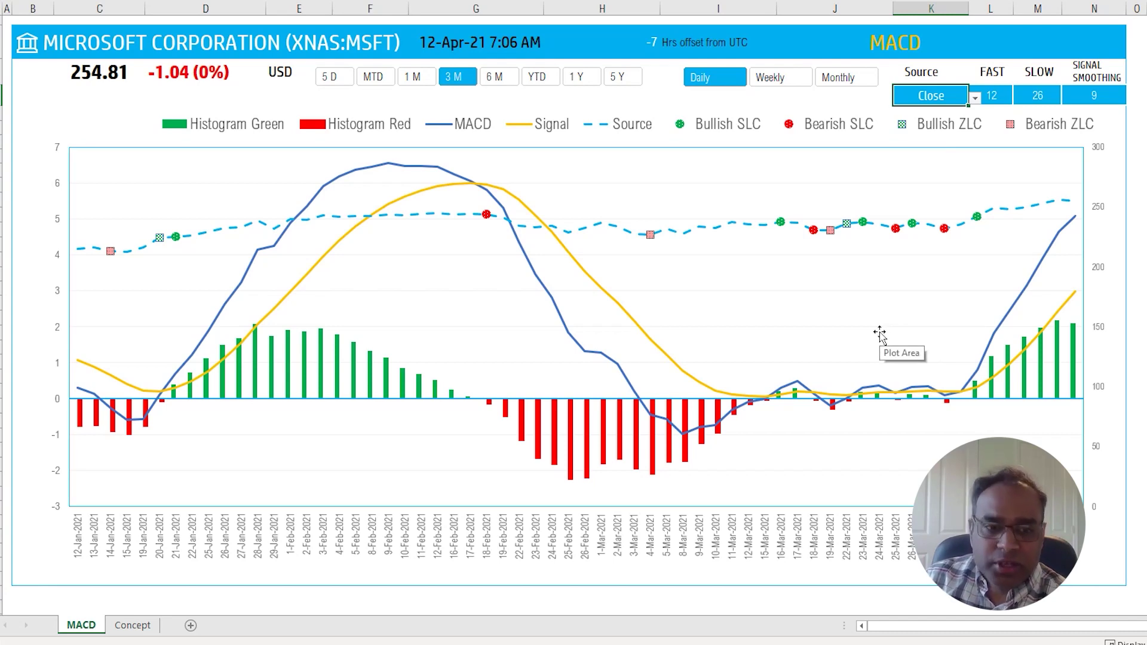
Examine the Bullish ZLC marker at 20-Jan-2021 and the Bearish ZLC marker at 4-Mar-2021 against the MACD line's zero-line crossings
mouse_move(159, 239)
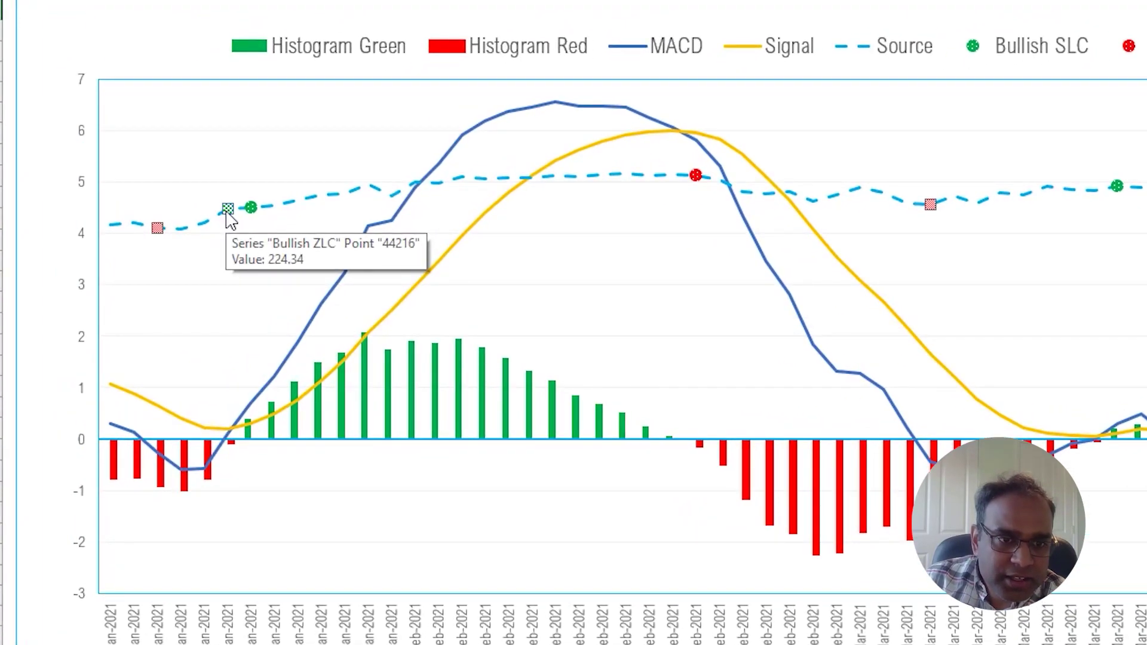
mouse_move(225, 454)
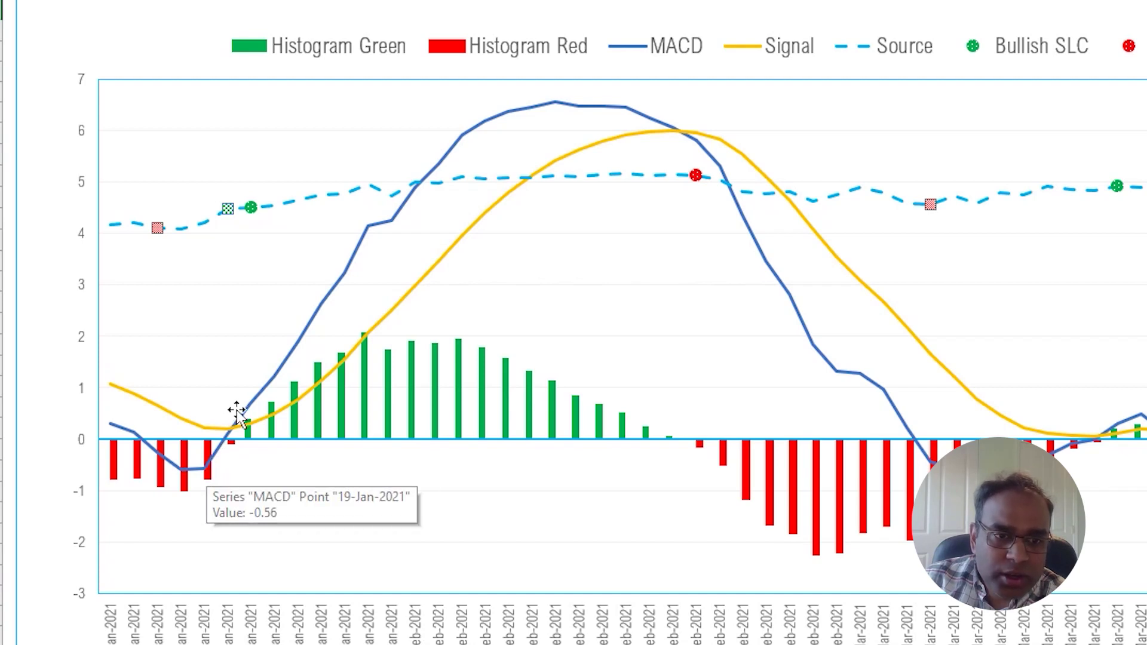
mouse_move(239, 421)
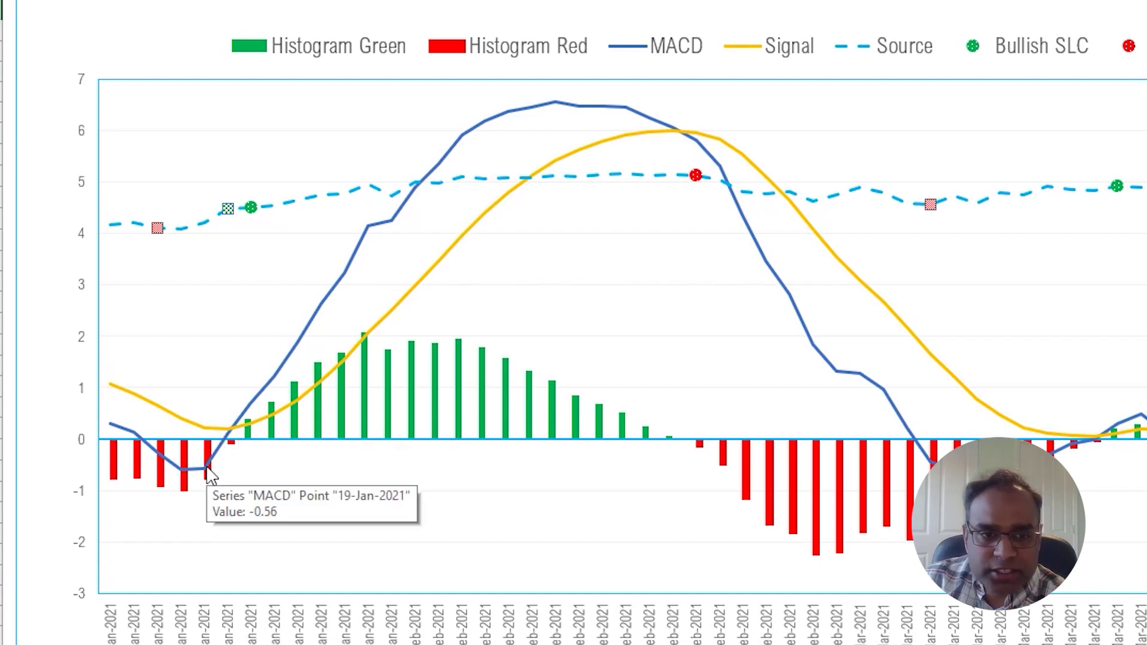
mouse_move(242, 376)
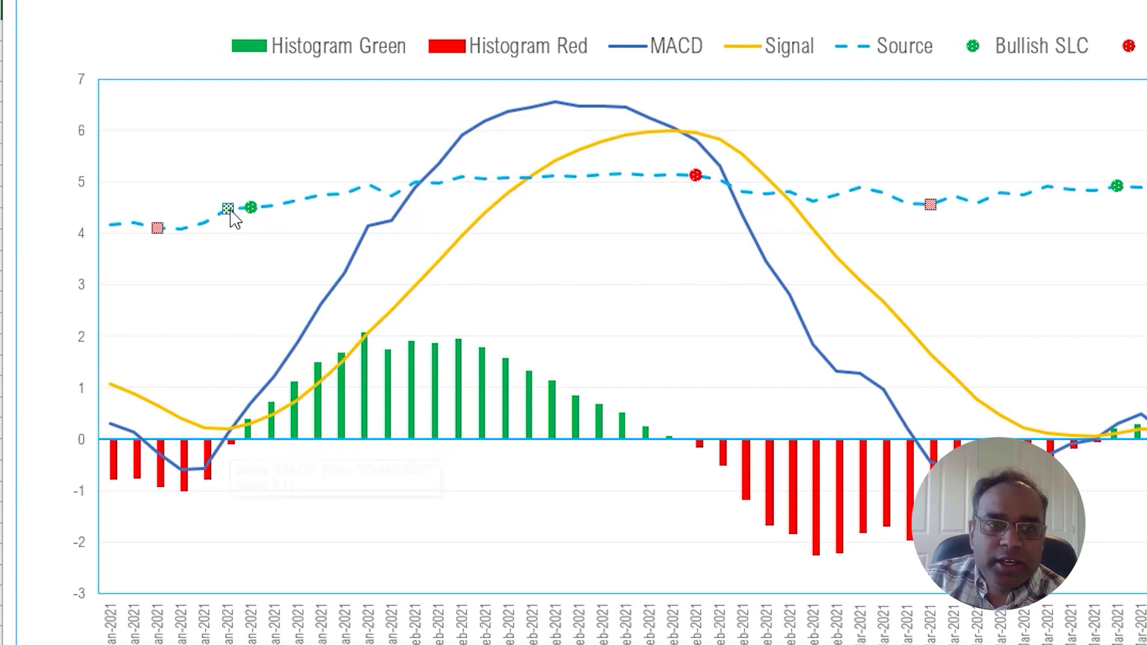
mouse_move(229, 212)
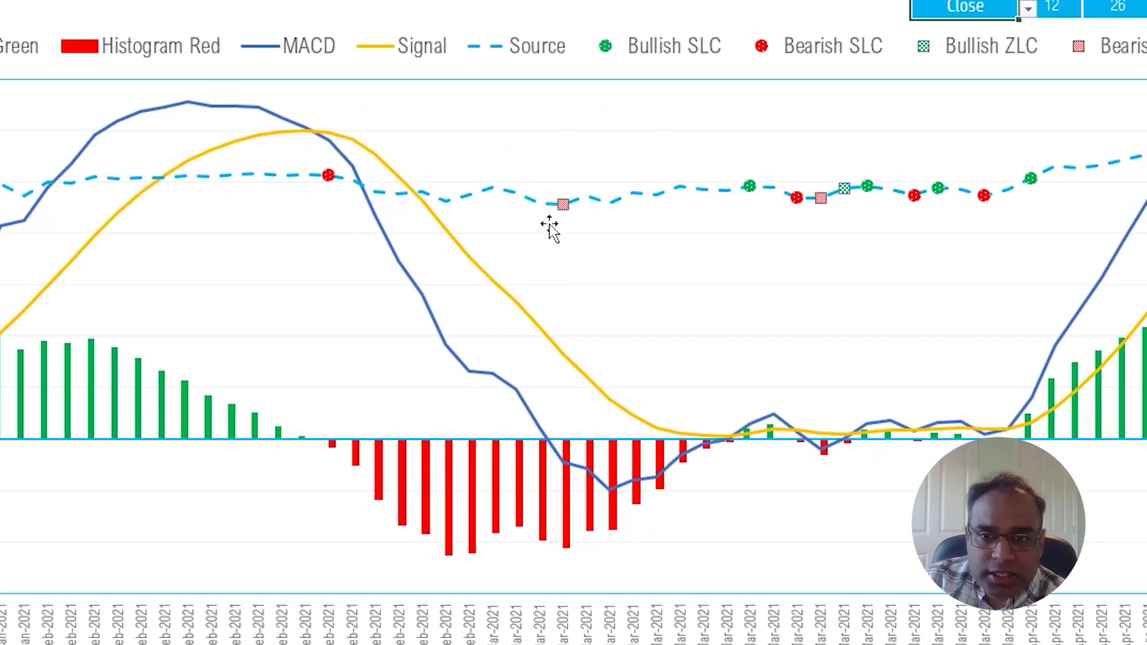
mouse_move(565, 215)
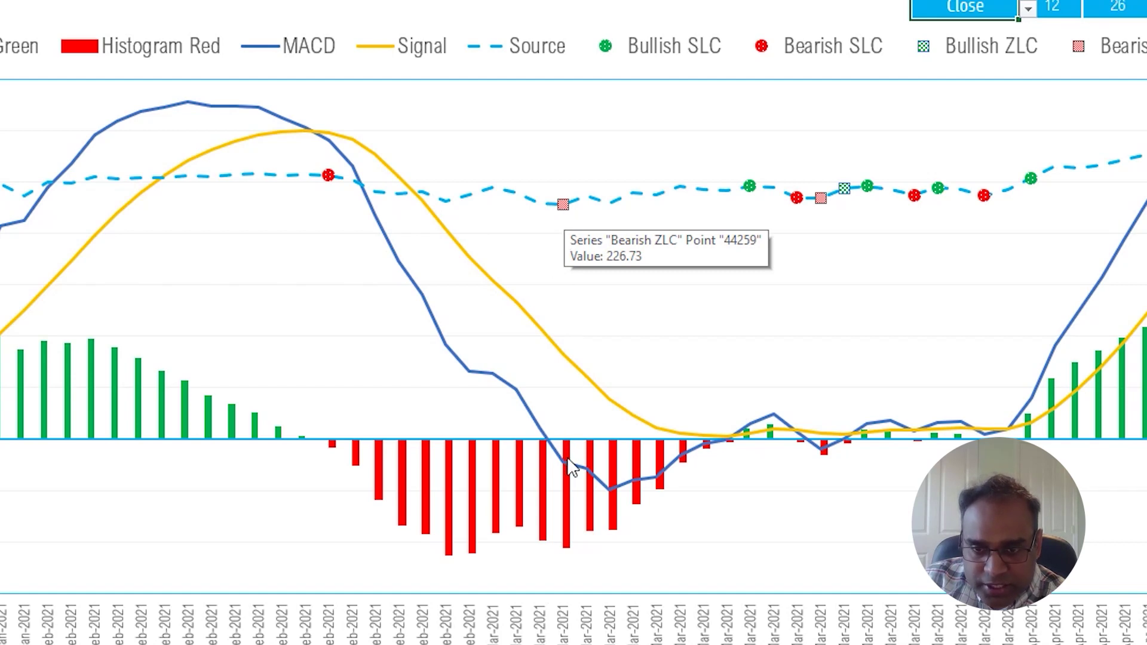
mouse_move(569, 471)
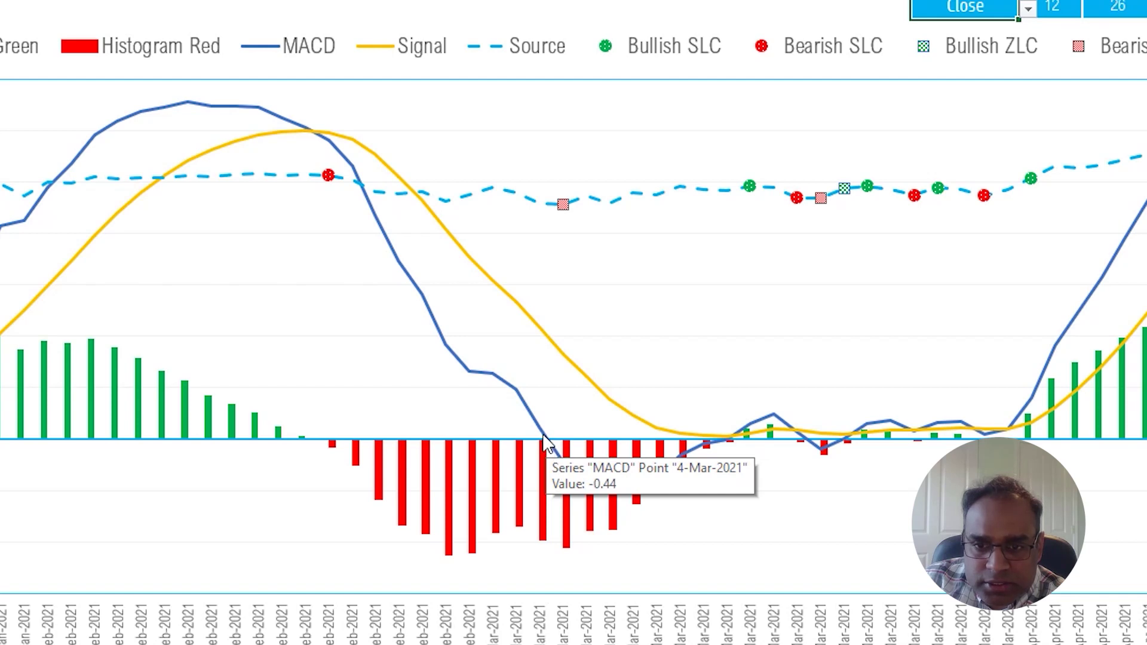
mouse_move(536, 426)
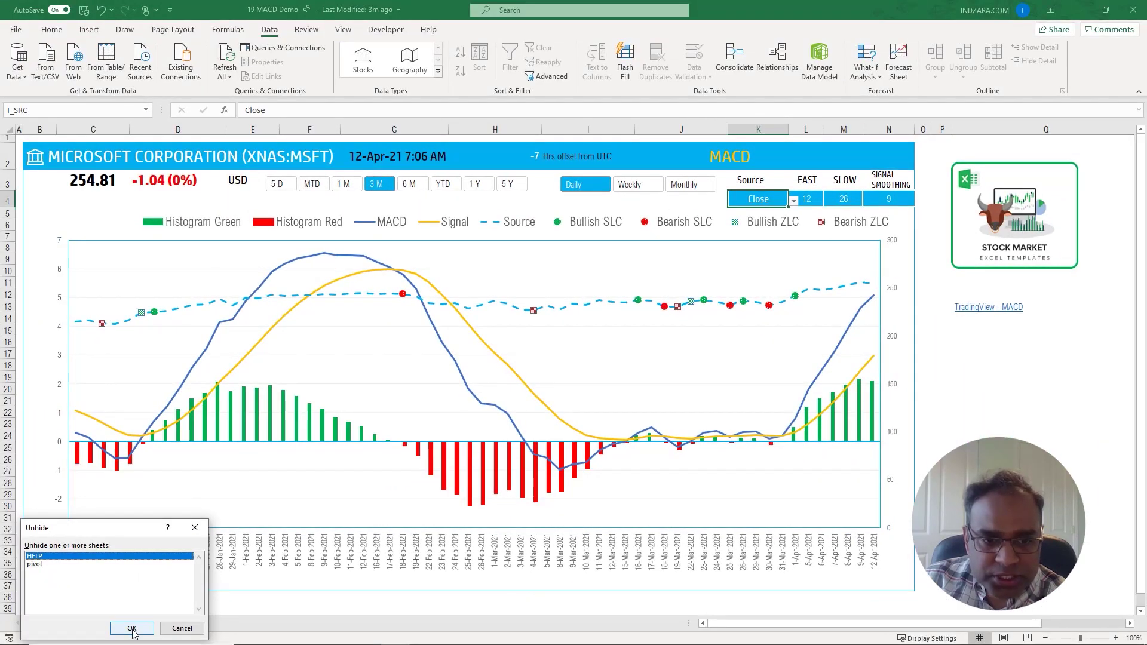
Unhide the HELP sheet and go down to the 2021 rows of its price data
click(121, 625)
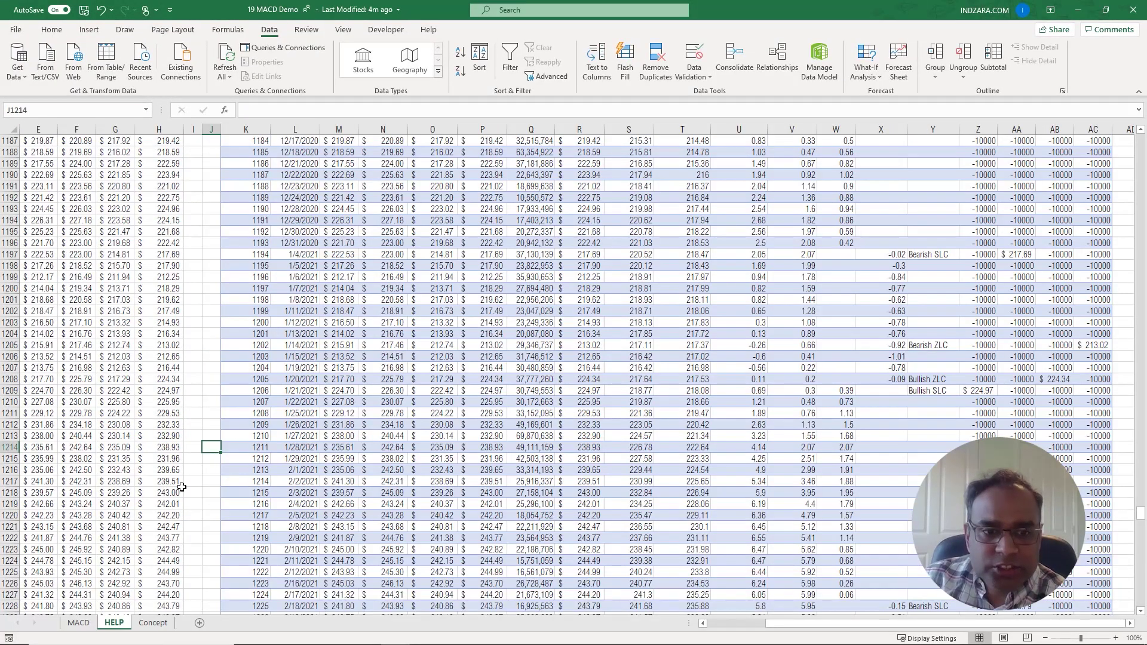
click(168, 489)
key(Down)
key(Down)
key(Down)
key(Down)
key(Down)
key(Down)
key(Down)
key(Down)
key(Down)
key(Down)
key(Down)
key(Down)
key(Down)
key(Down)
key(Down)
key(Down)
key(Down)
key(Down)
key(Down)
key(Down)
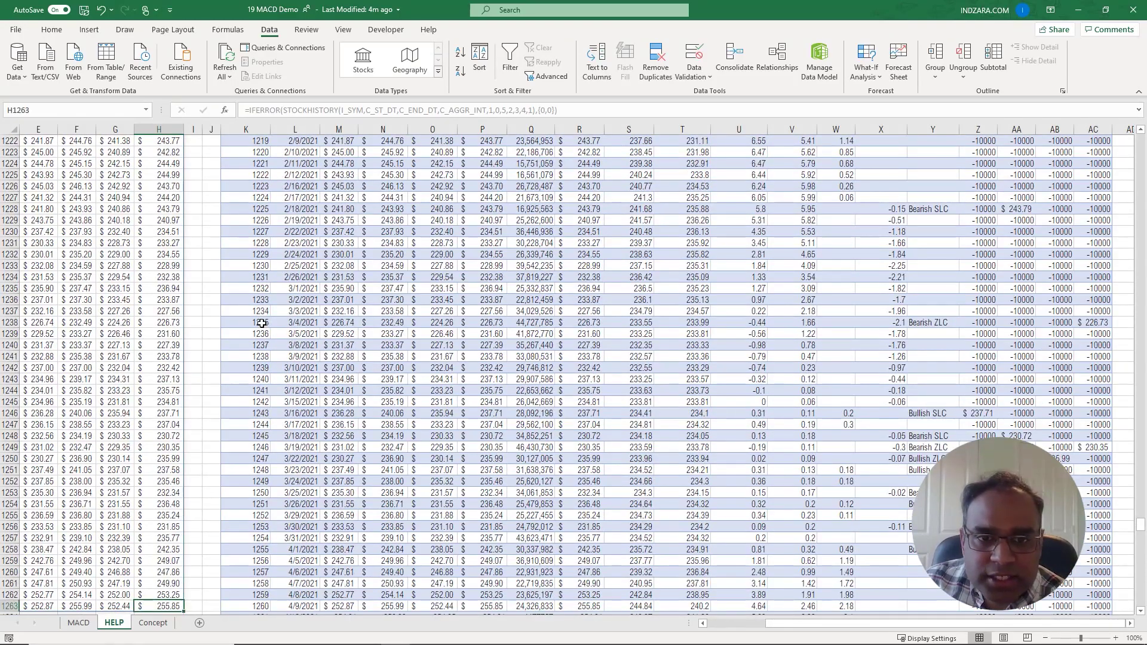
Inspect the 3/4/2021 row on the HELP sheet, comparing its MACD value with the 3/3/2021 value and checking its Event entry
drag(264, 326, 940, 327)
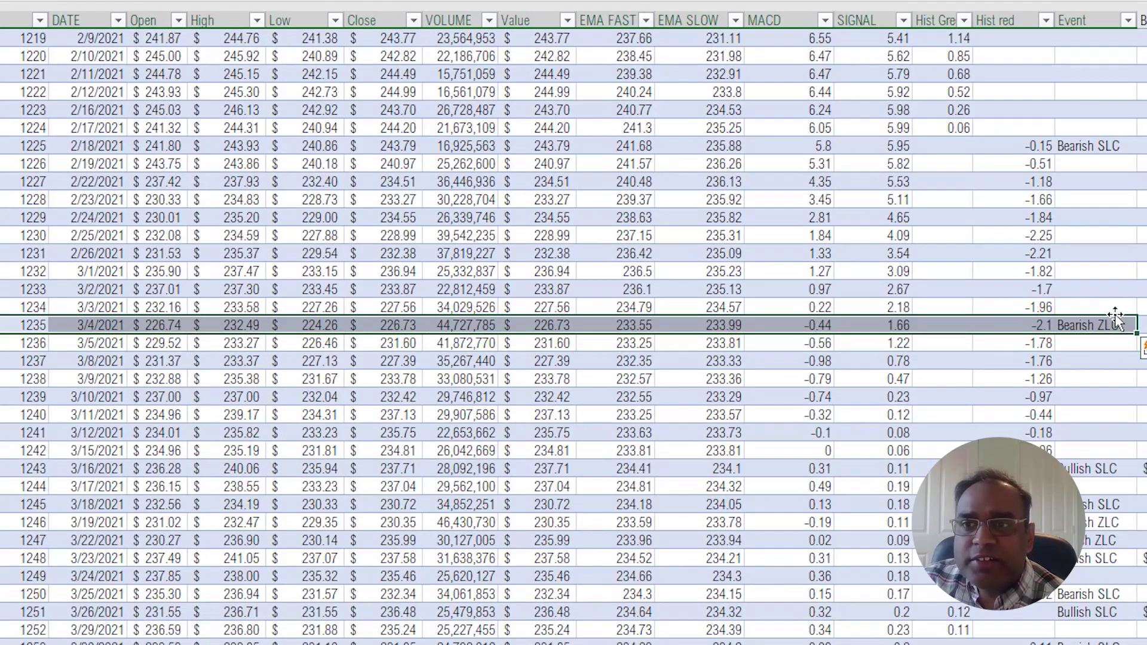
click(816, 308)
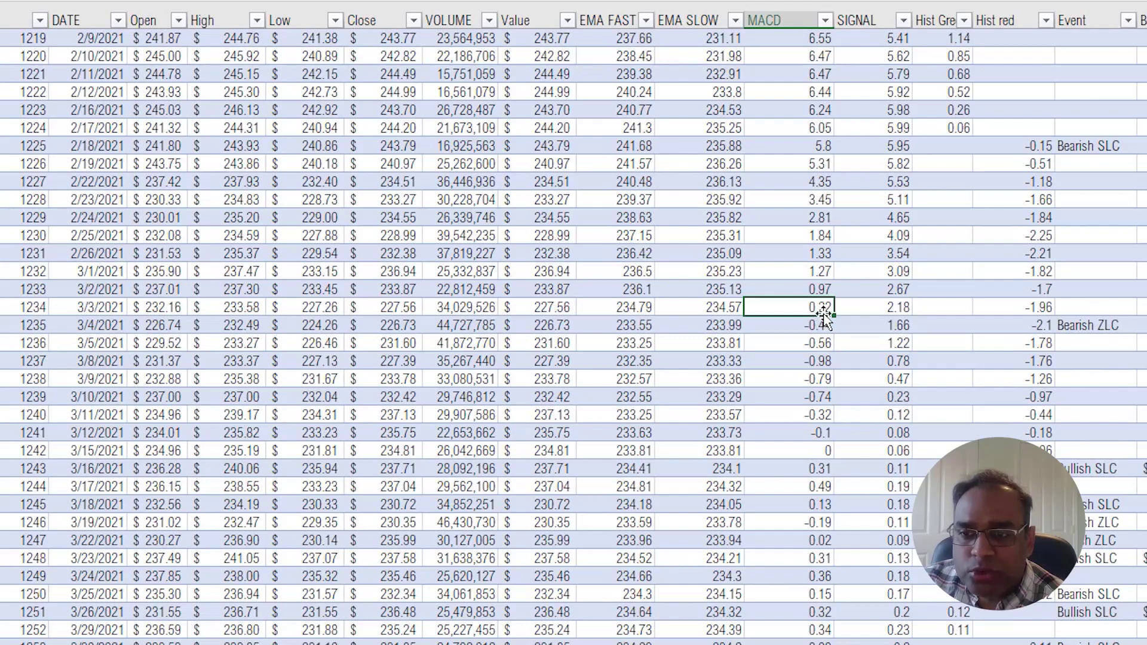
click(820, 323)
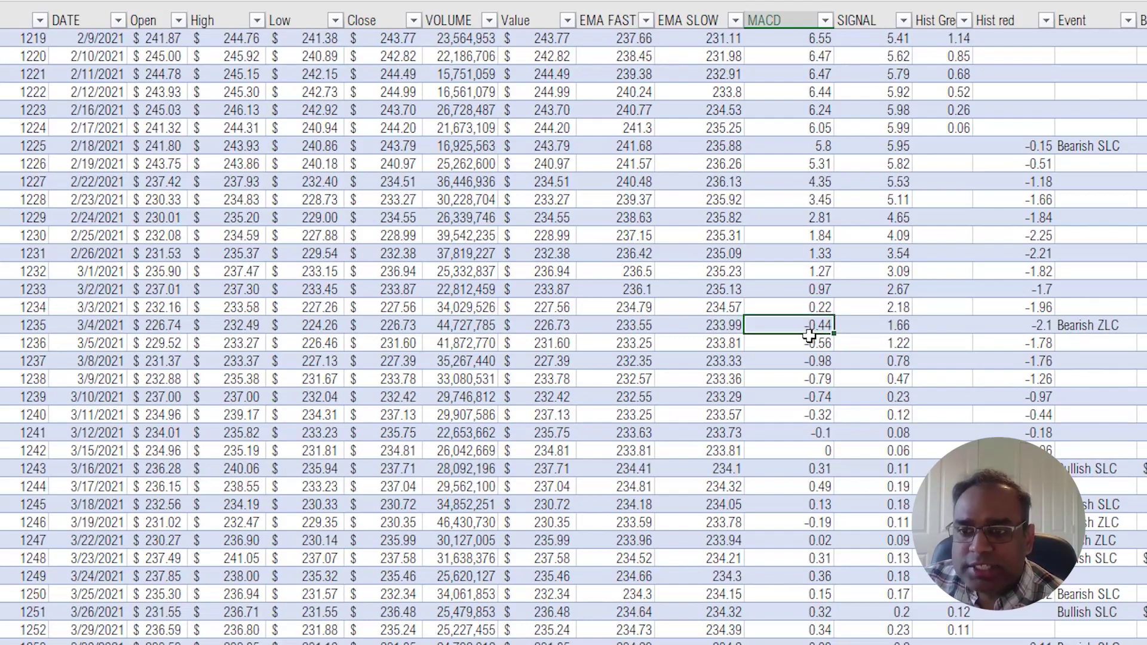
click(819, 308)
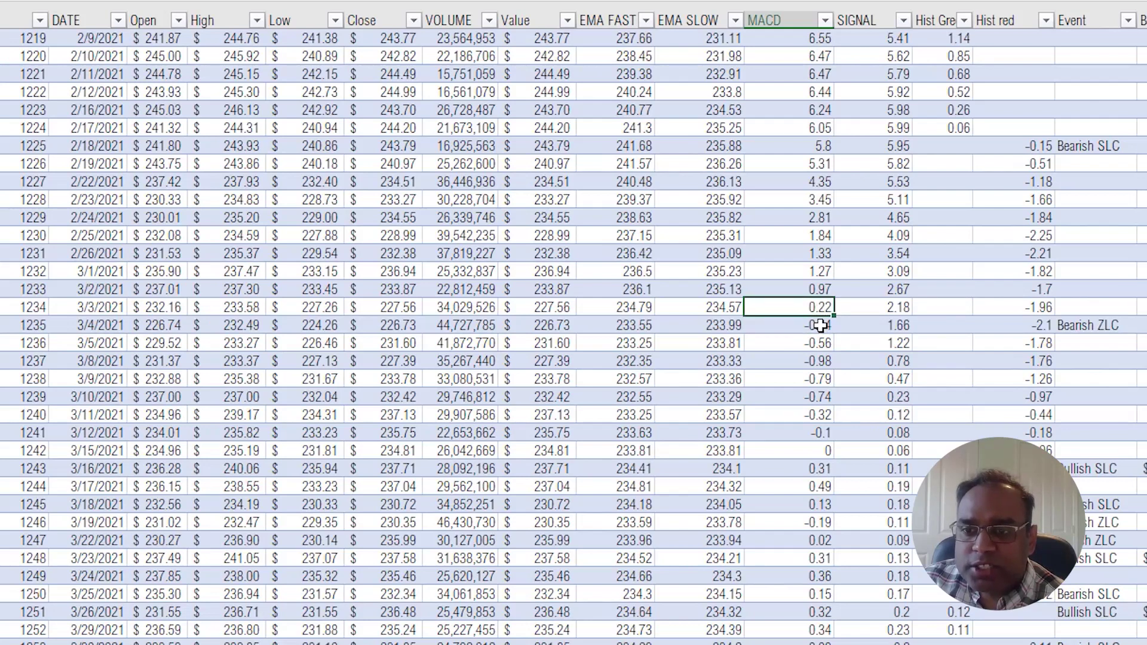
click(820, 325)
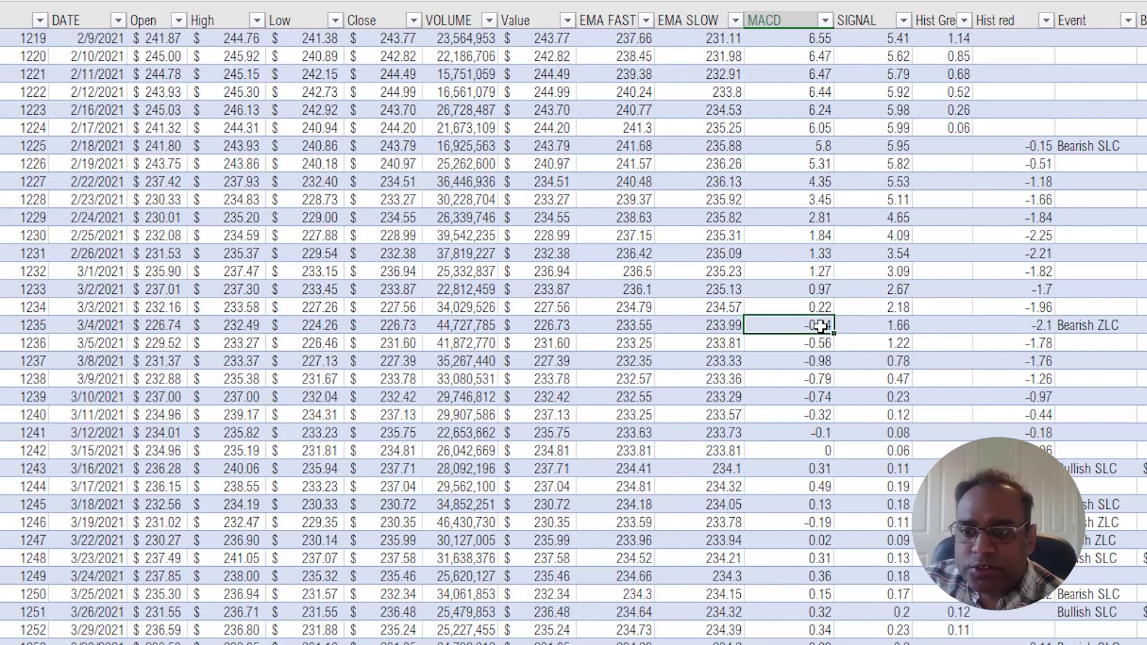
click(1121, 324)
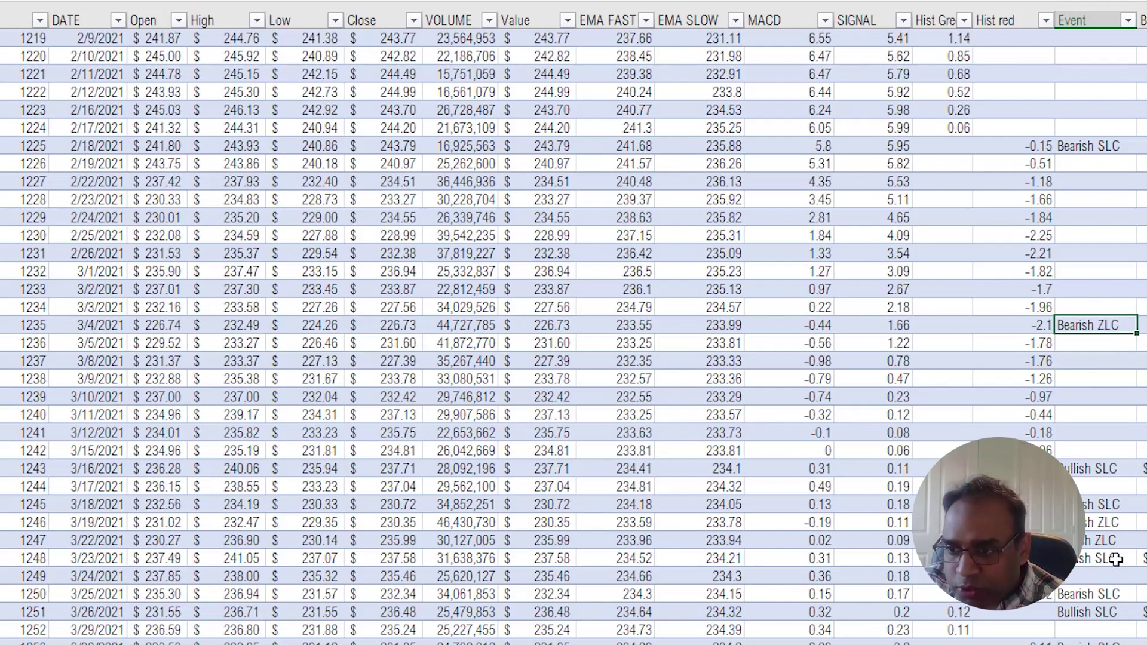
Check the 1/20/2021 Event entry against the MACD values for 1/19/2021 and 1/20/2021
scroll(1116, 596, up, 9)
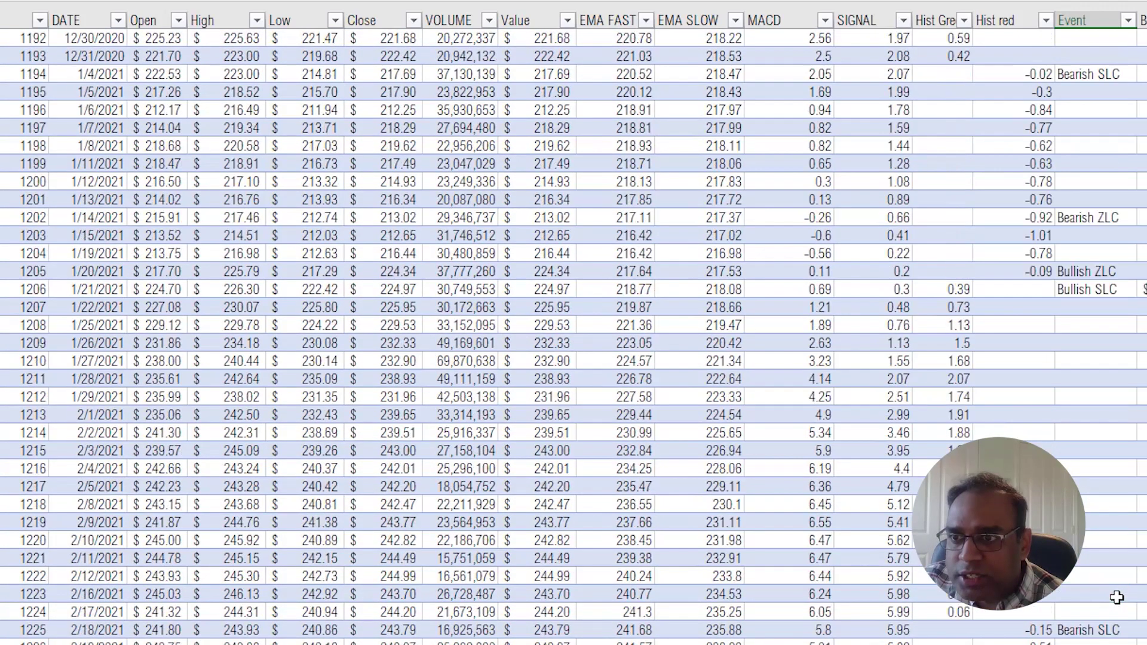
click(1094, 274)
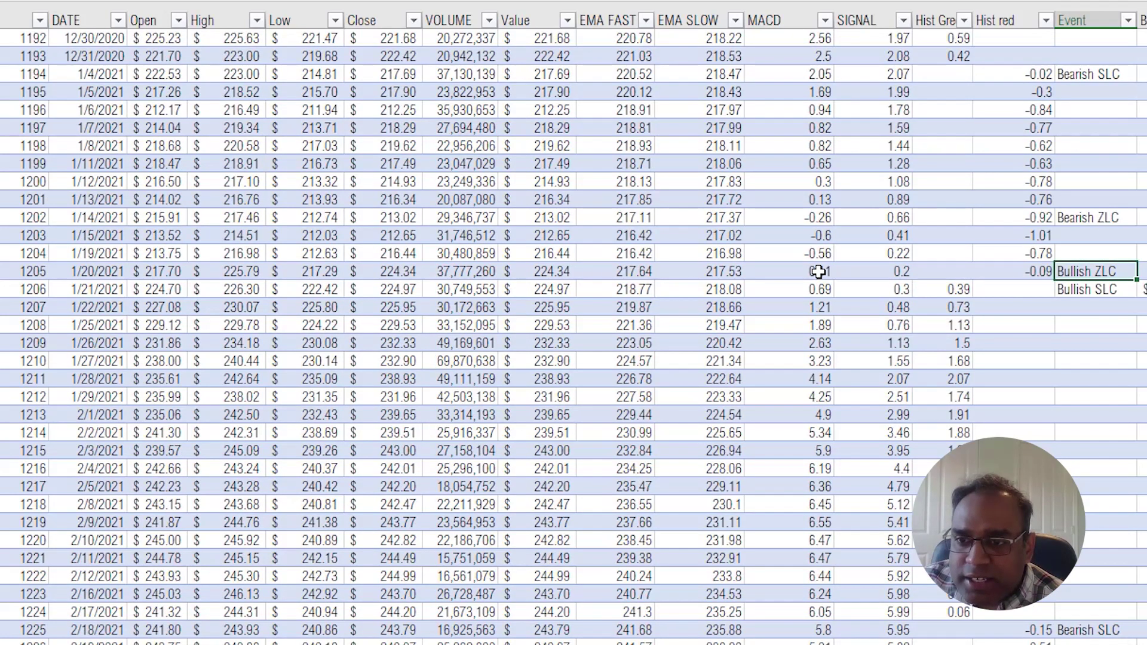
click(807, 255)
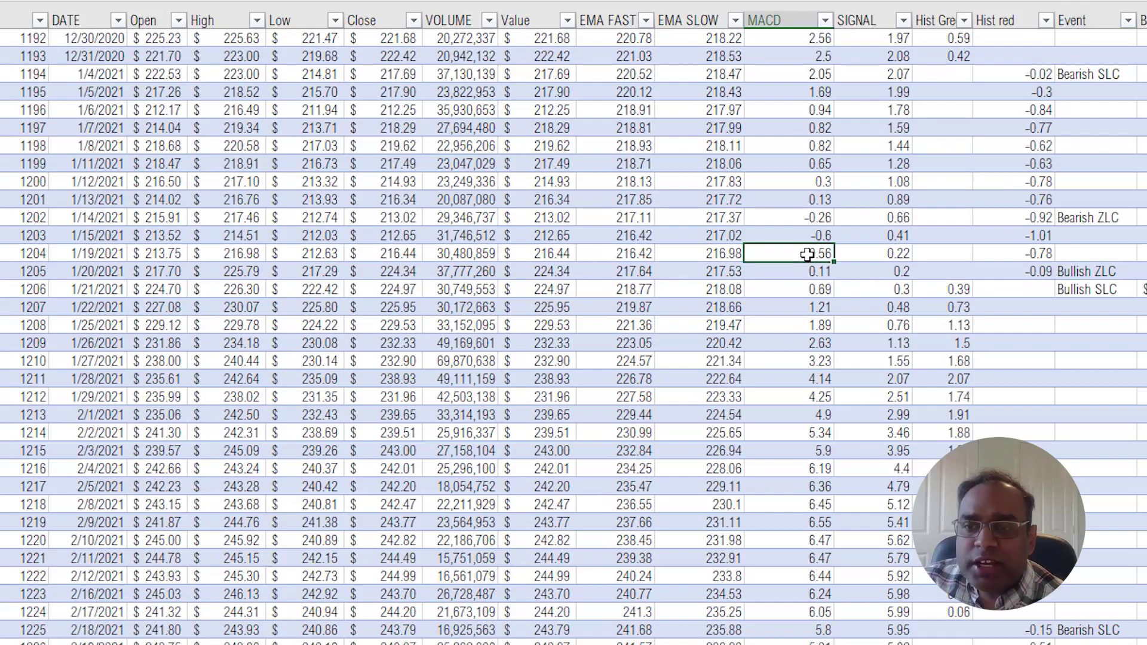
click(811, 274)
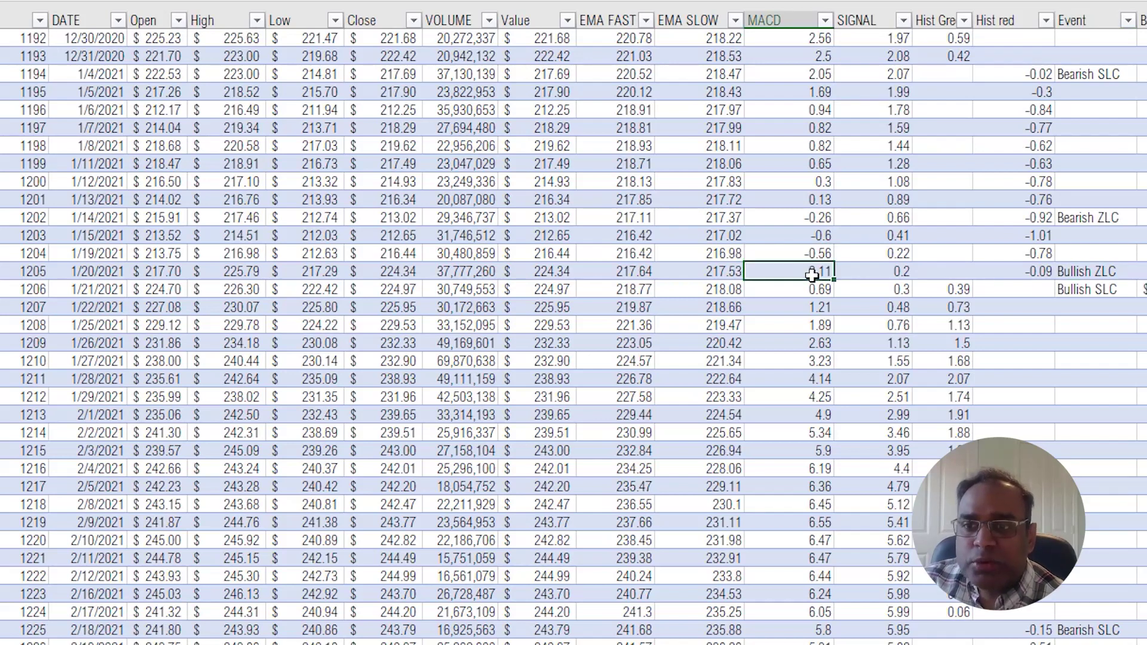
click(1103, 274)
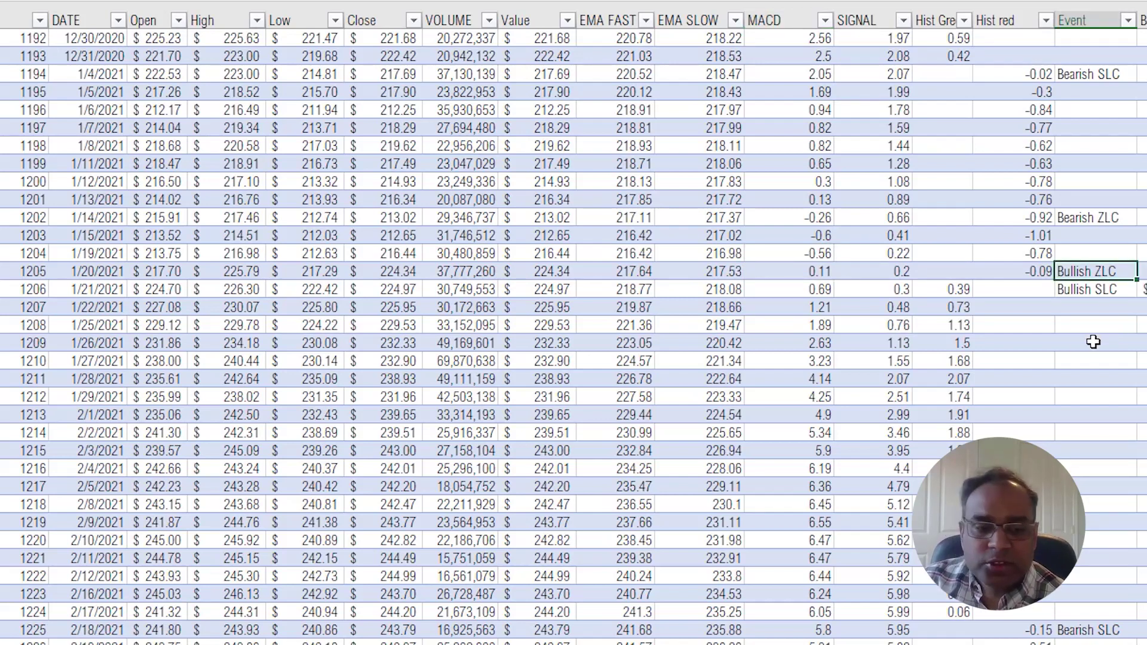
Review the full formula in the first cell of the Event column, enlarging the formula area to read it and shrinking it again
click(1074, 90)
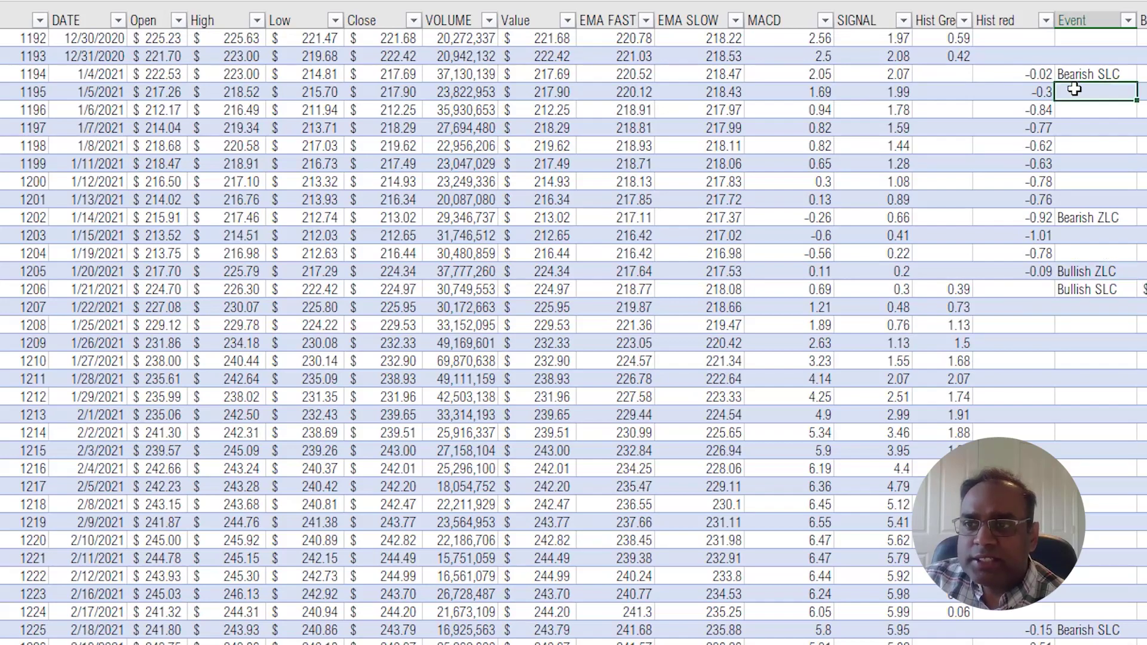
scroll(1074, 89, up, 12)
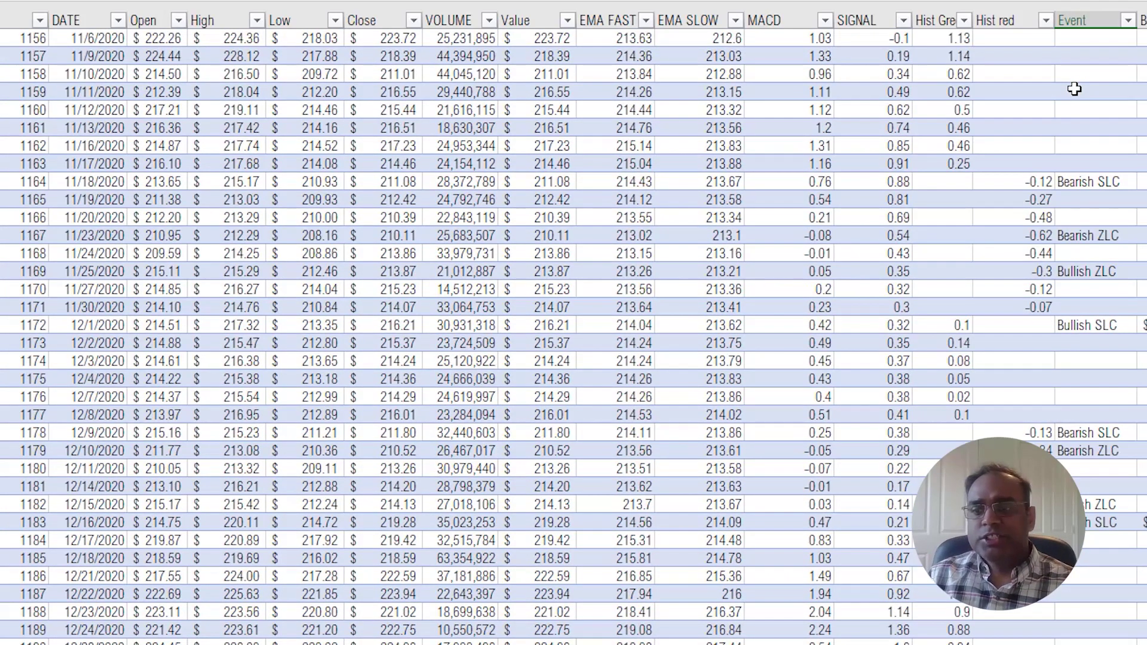
key(ctrl+Up)
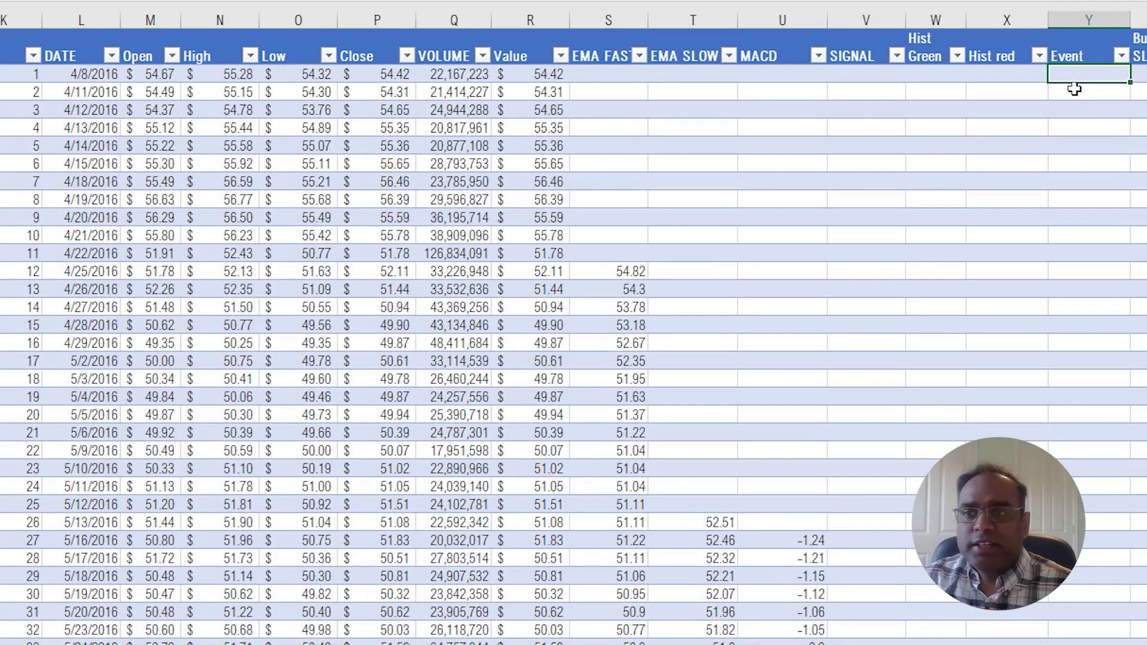
scroll(1074, 89, up, 1)
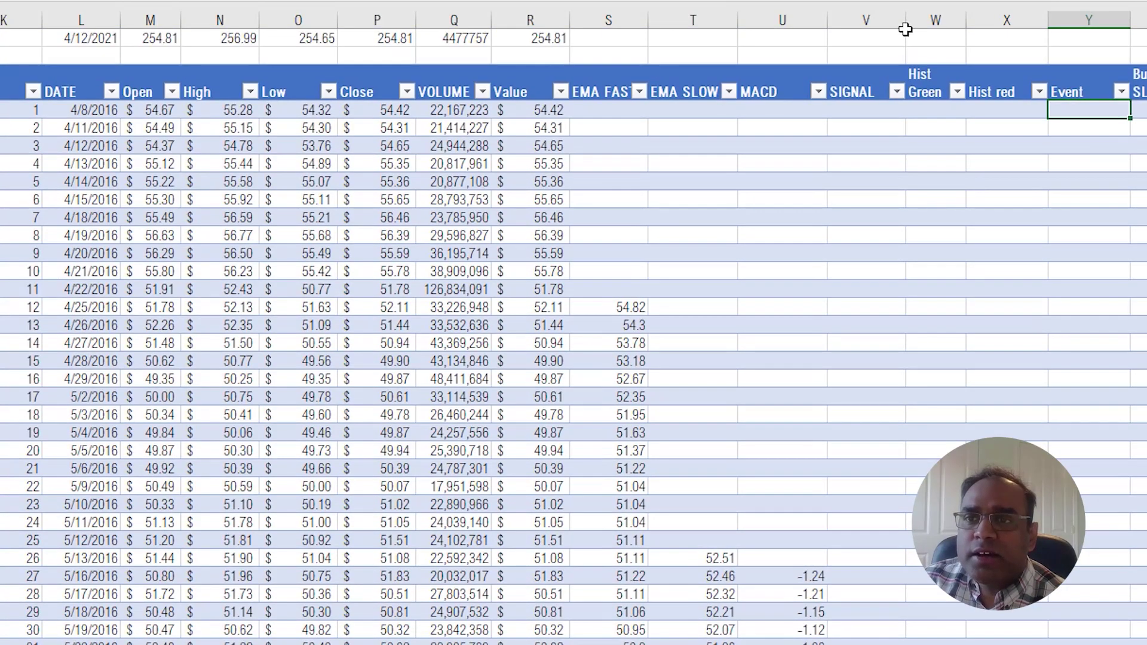
drag(899, 12, 872, 129)
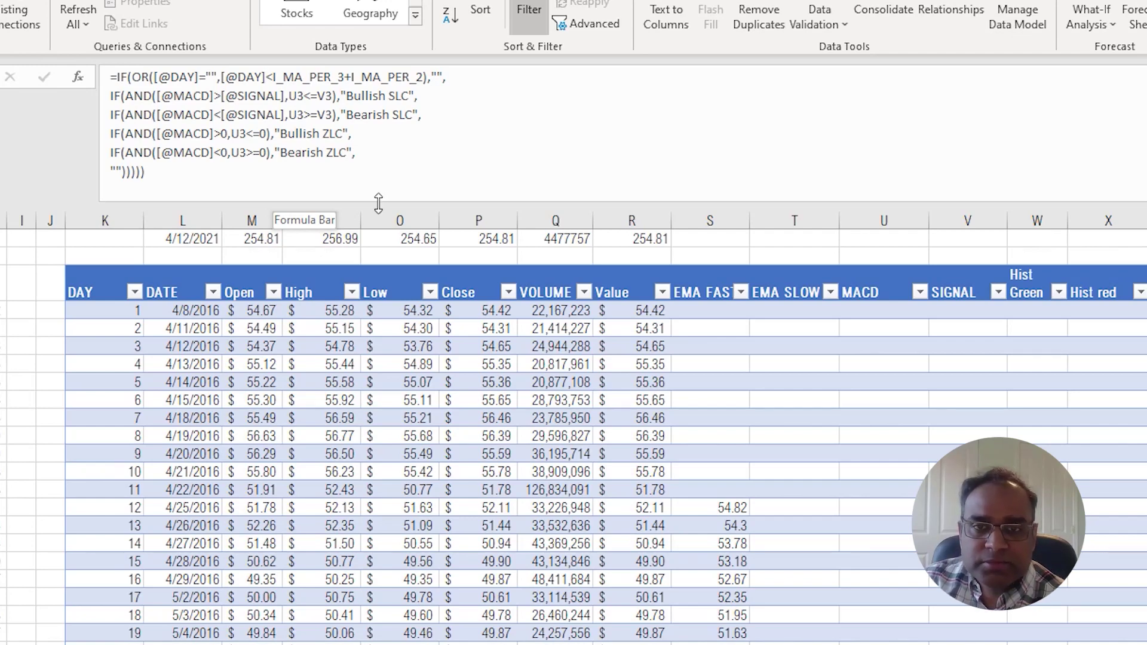
drag(378, 203, 397, 59)
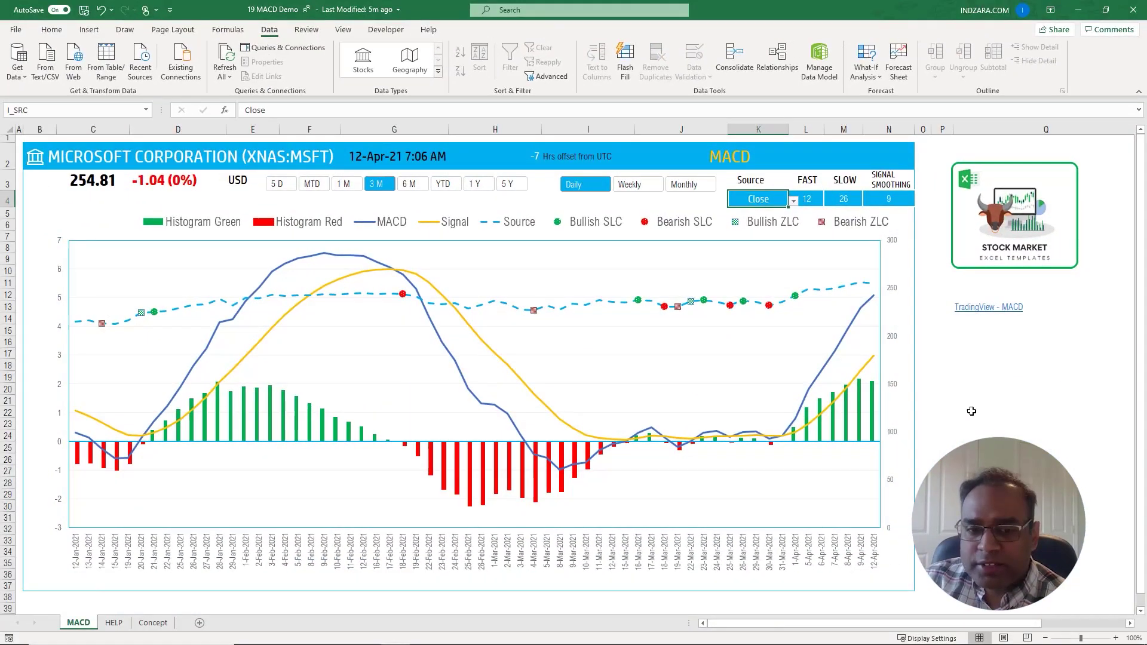
Save the workbook from the MACD sheet and select the company symbol cell
click(991, 413)
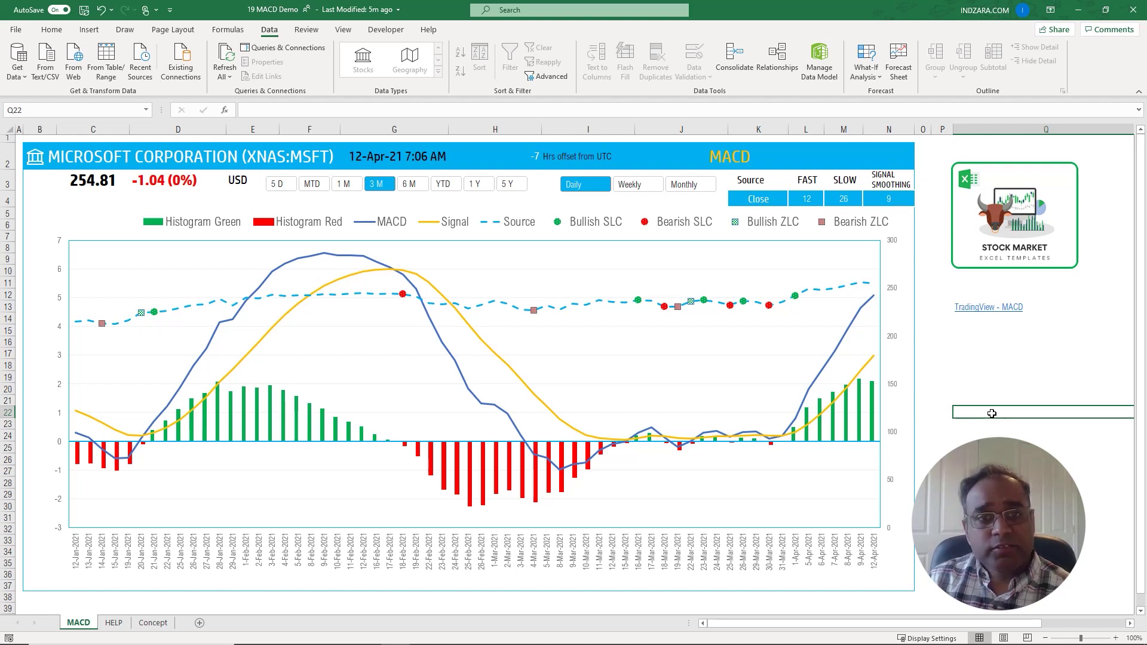
key(ctrl+s)
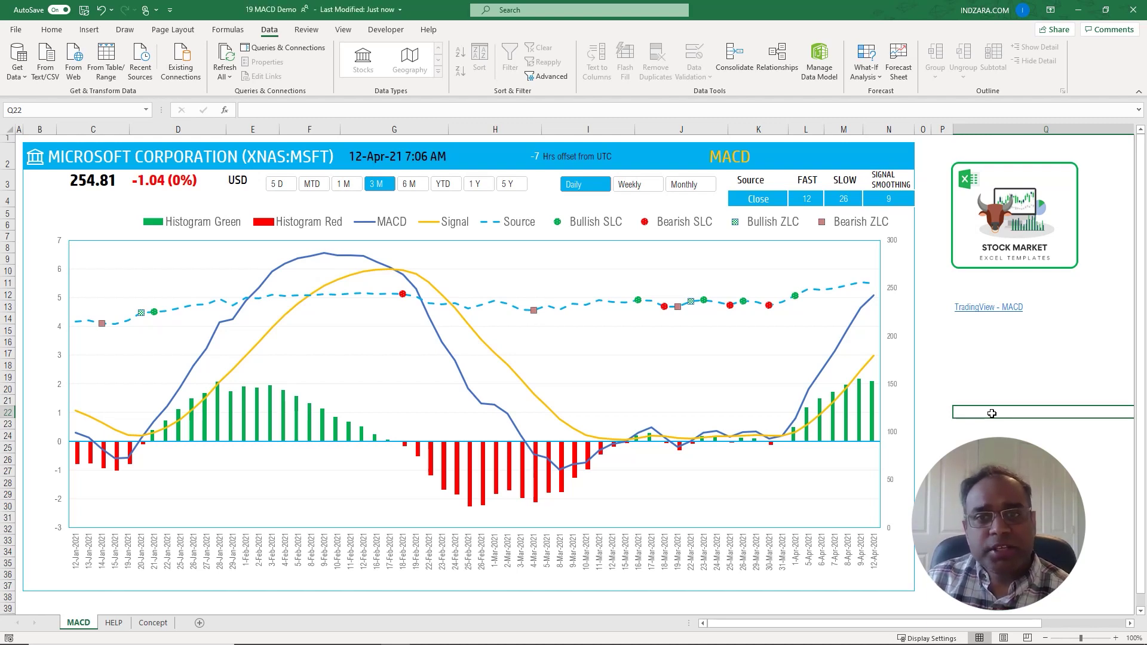
click(100, 152)
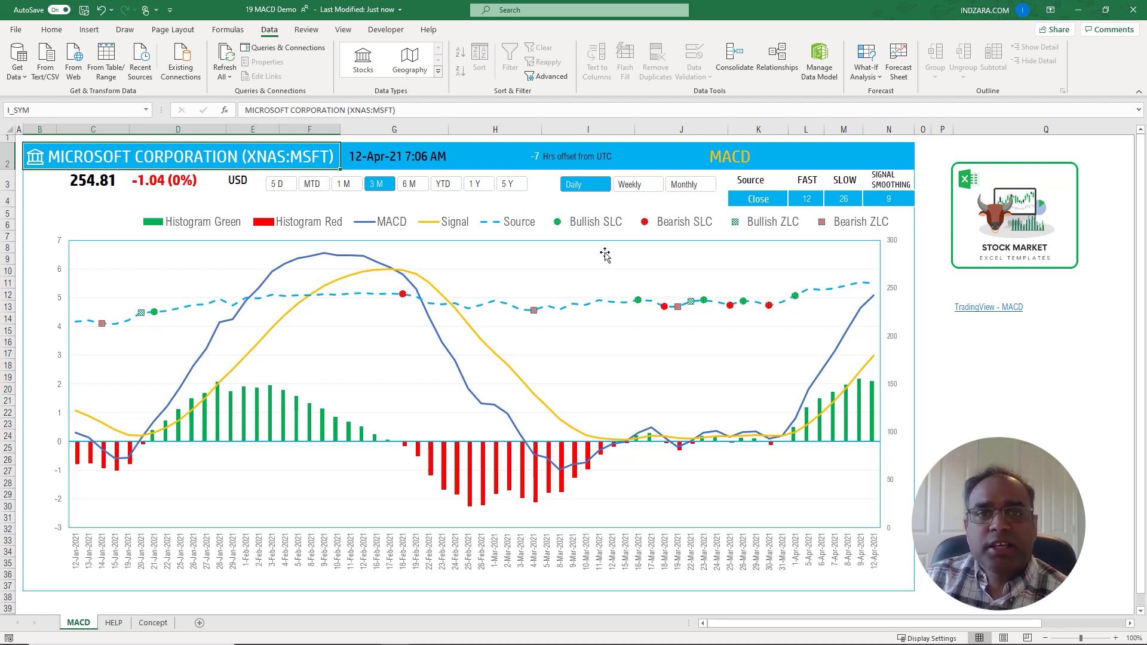
Review the FAST and SLOW period inputs and the latest-event cell below the stock price, comparing it with the chart's most recent date
click(814, 198)
click(848, 198)
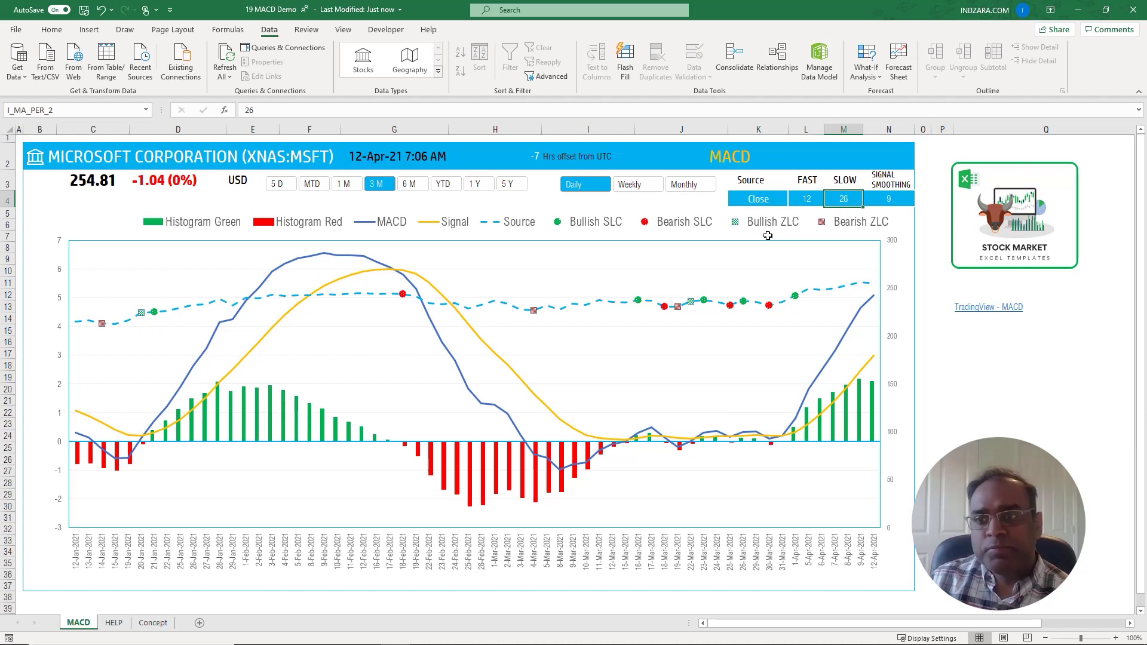
click(110, 197)
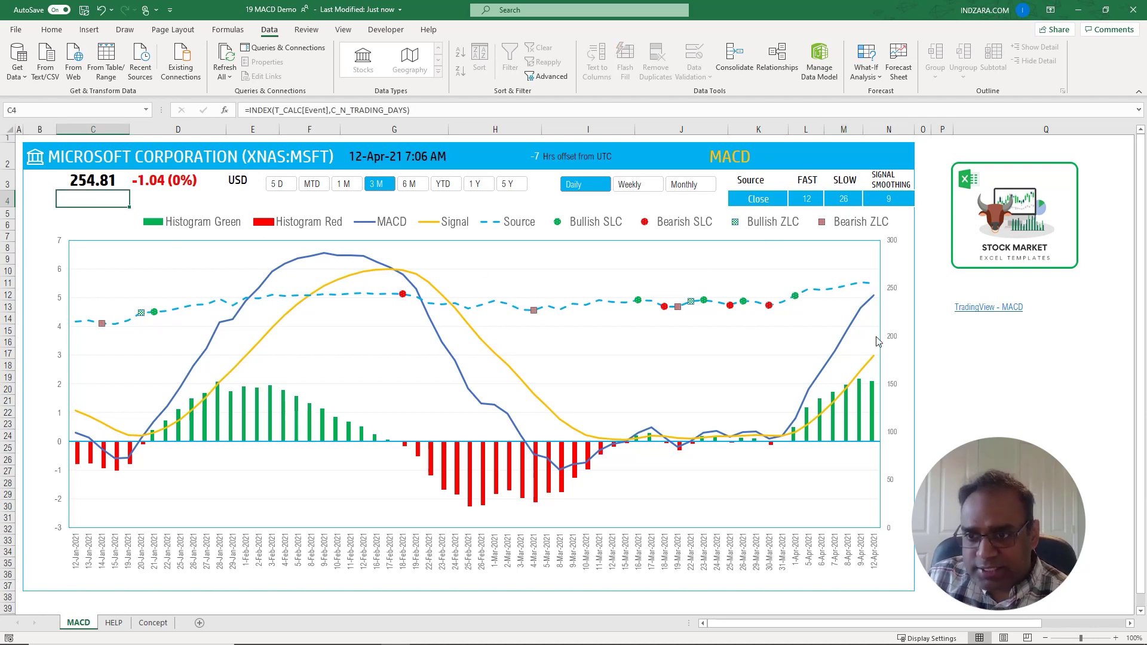
mouse_move(875, 361)
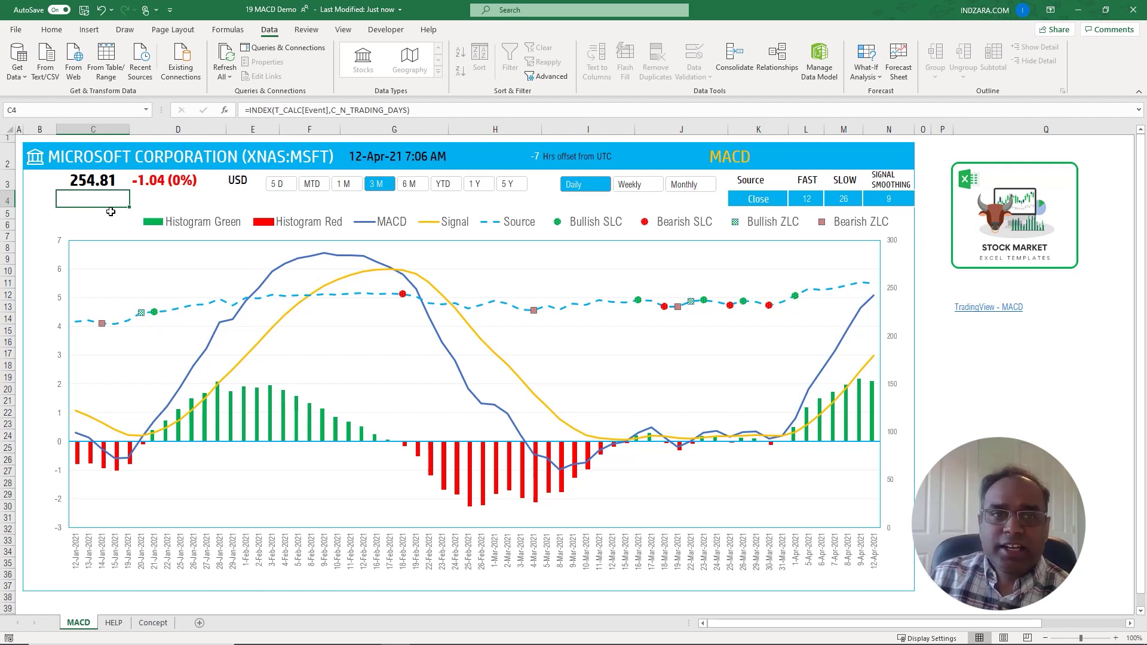
Change the company symbol to XNAS:AAPL and check the latest-event cell for the new stock
click(105, 156)
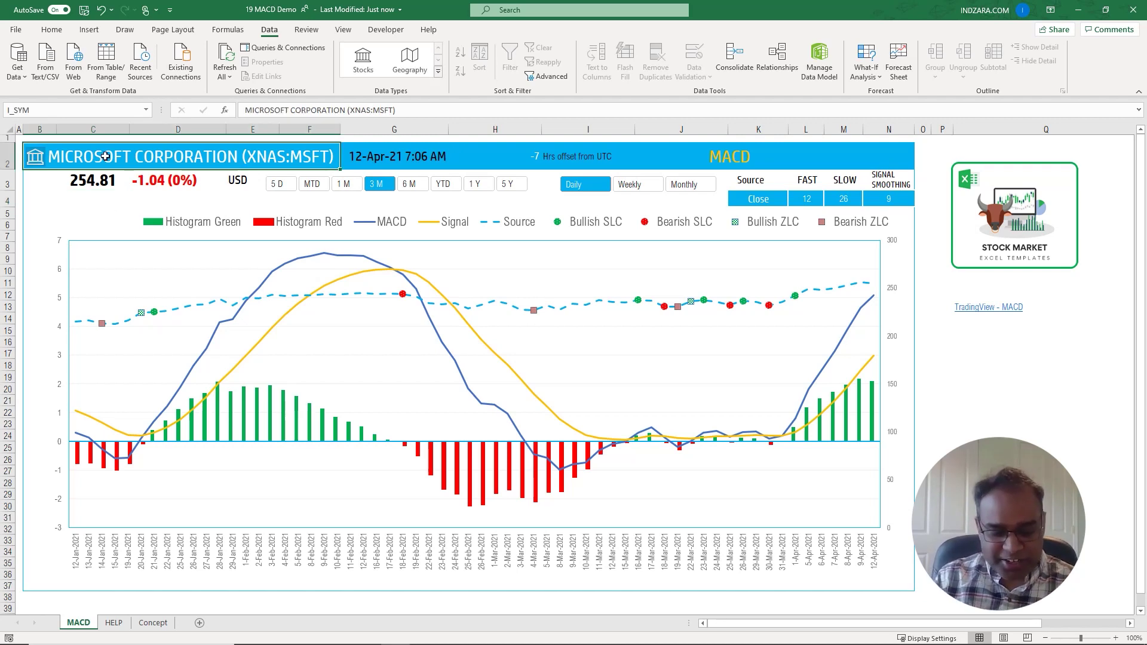
text(XNAS:AAPL)
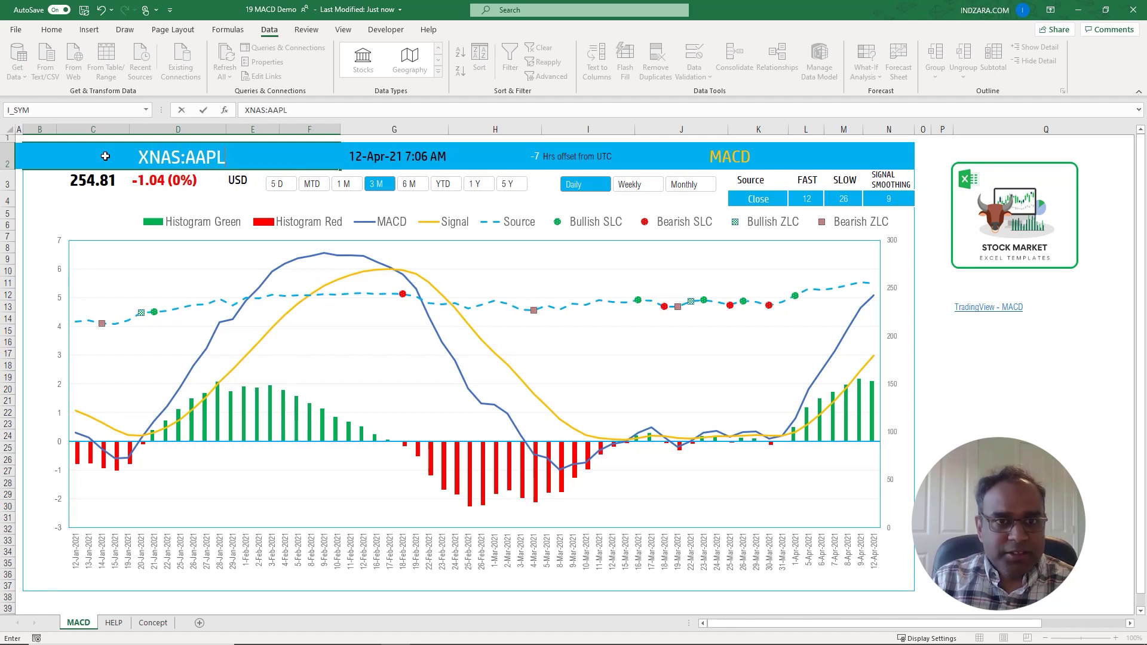
key(Return)
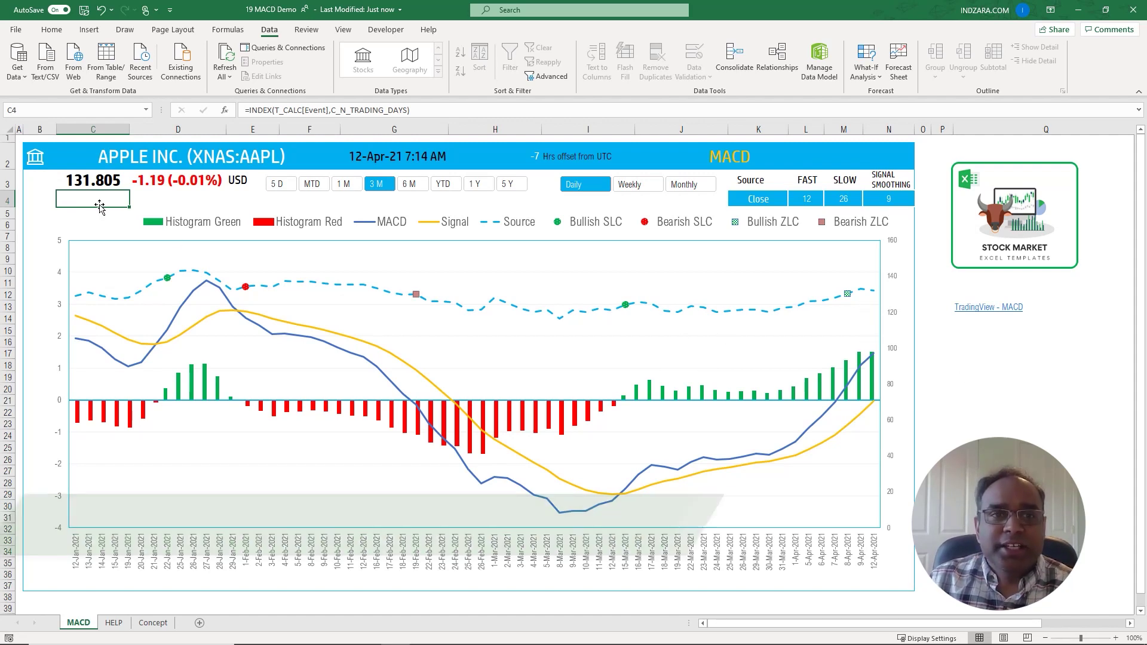
click(105, 162)
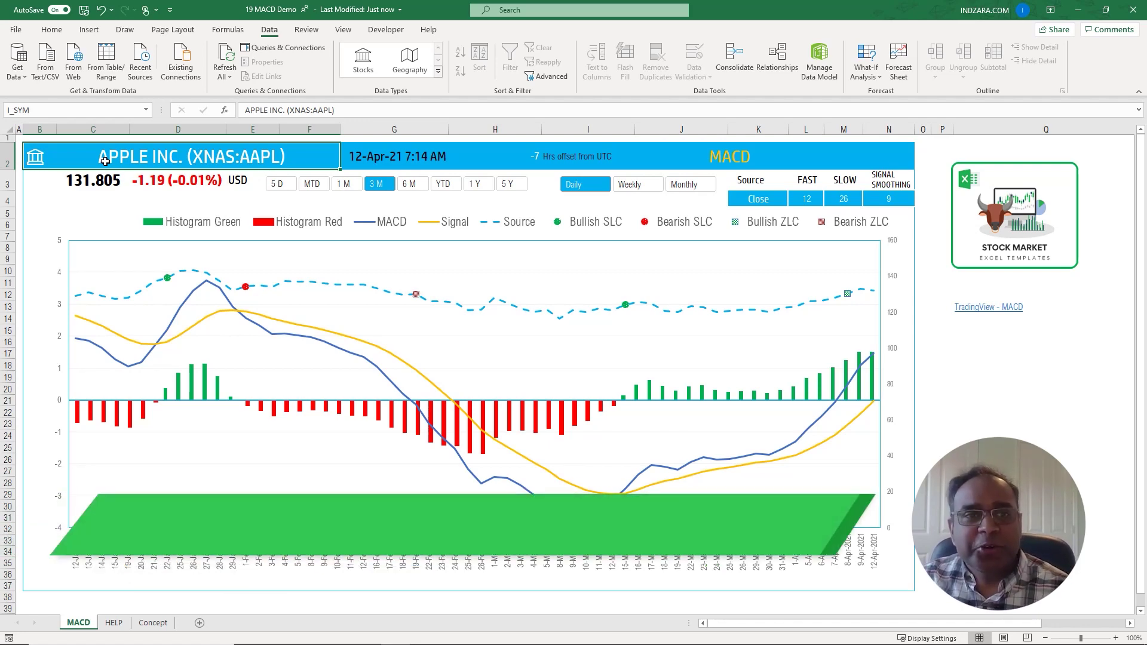
click(125, 196)
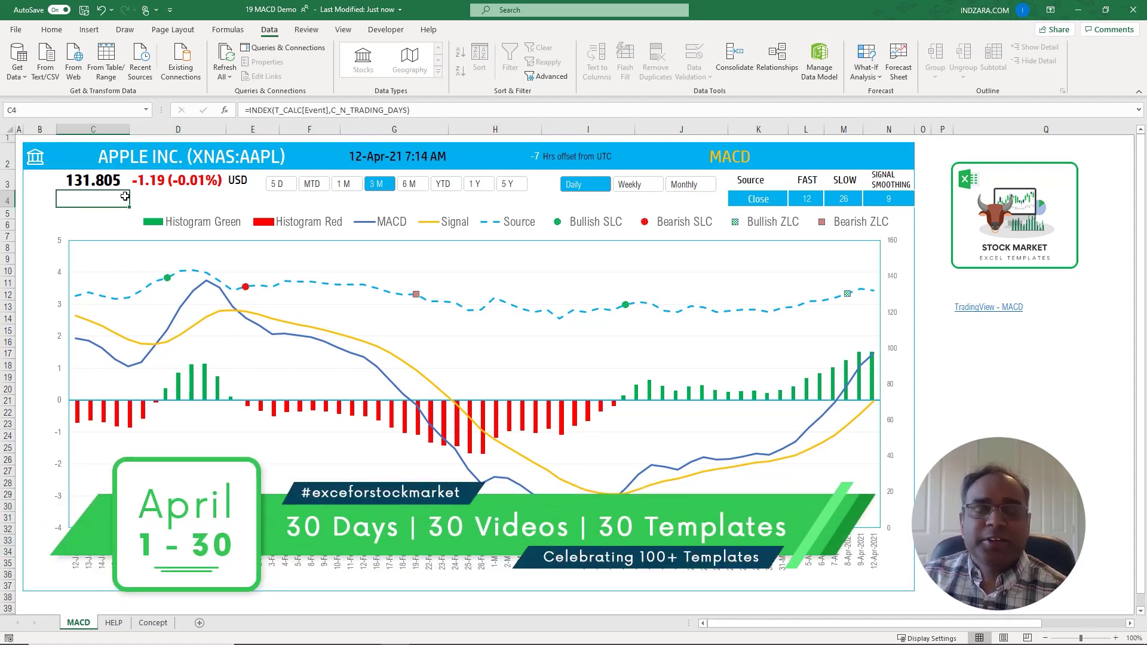